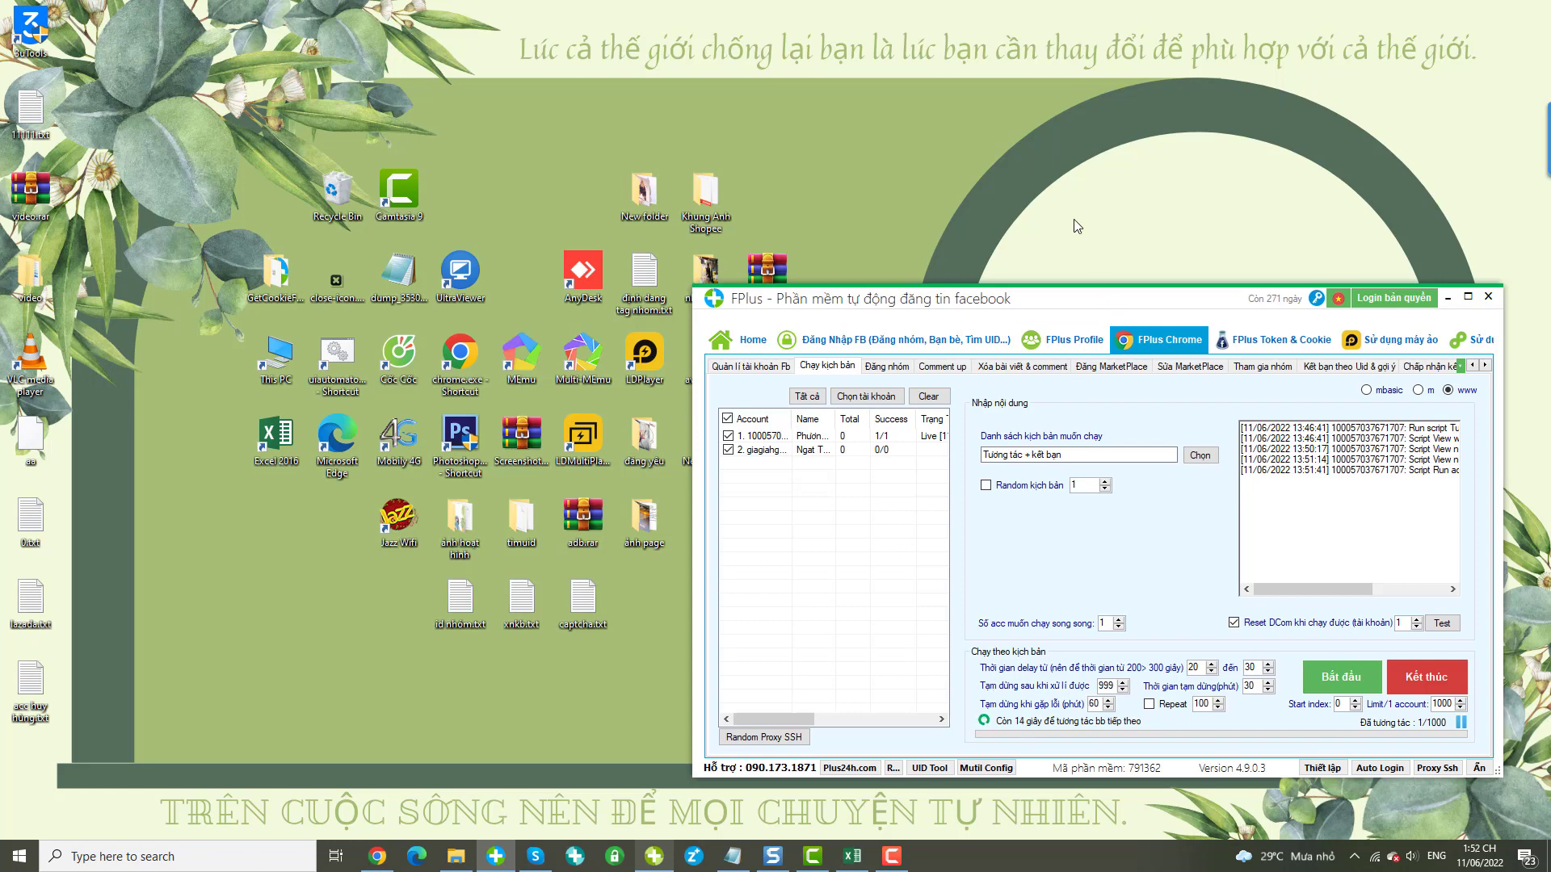
Step: Open ipcuatoi.com in a new tab of the automated Chrome window and highlight the IP address it reports
left_click_drag(1105, 309, 1042, 160)
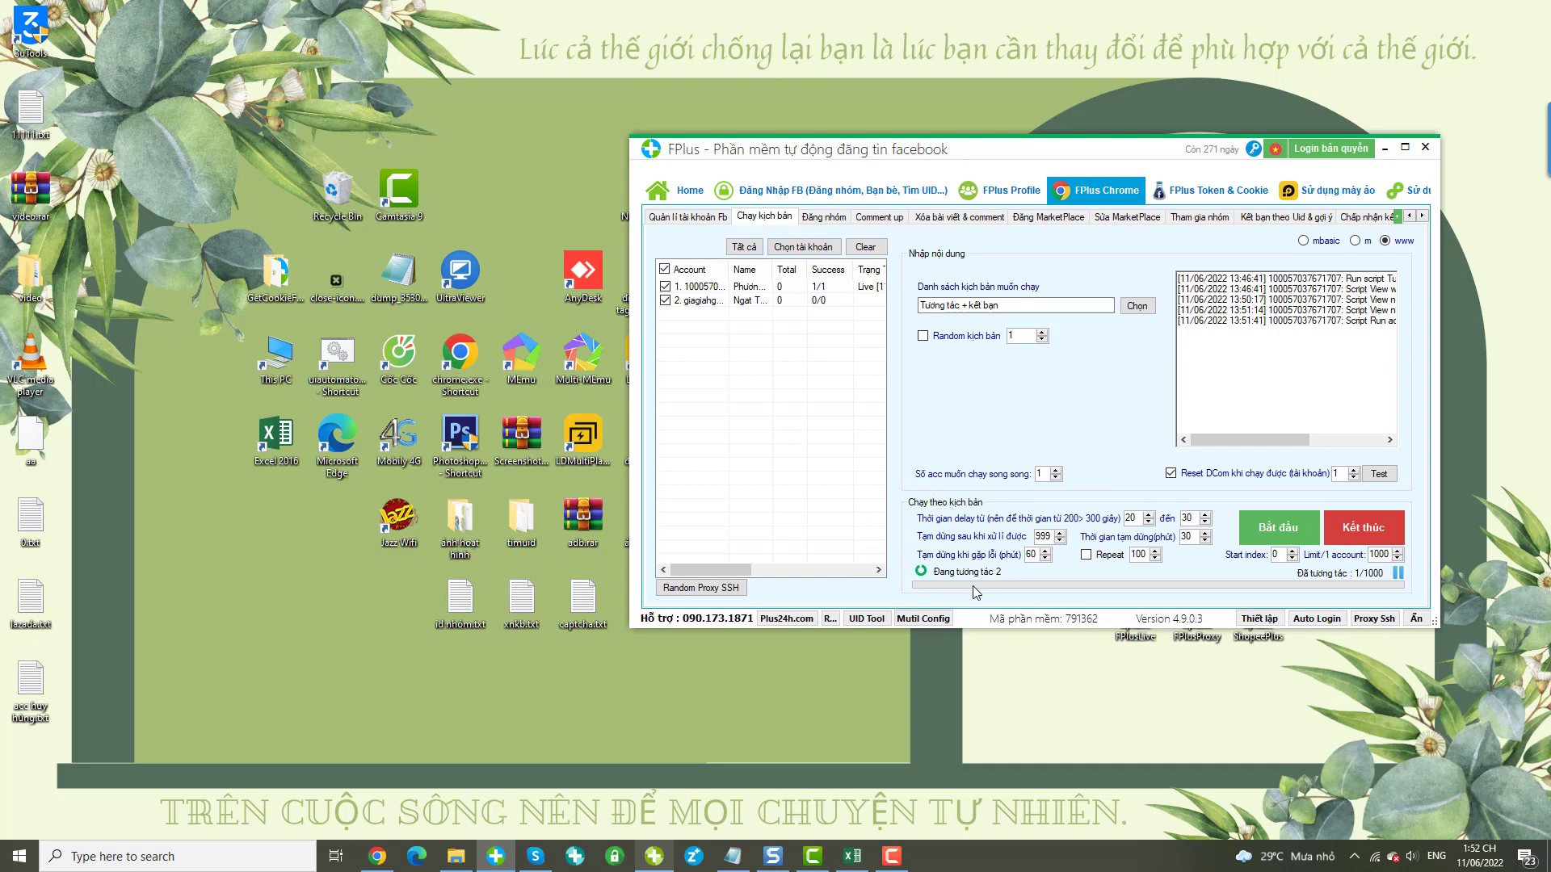
left_click_drag(1052, 155, 1135, 194)
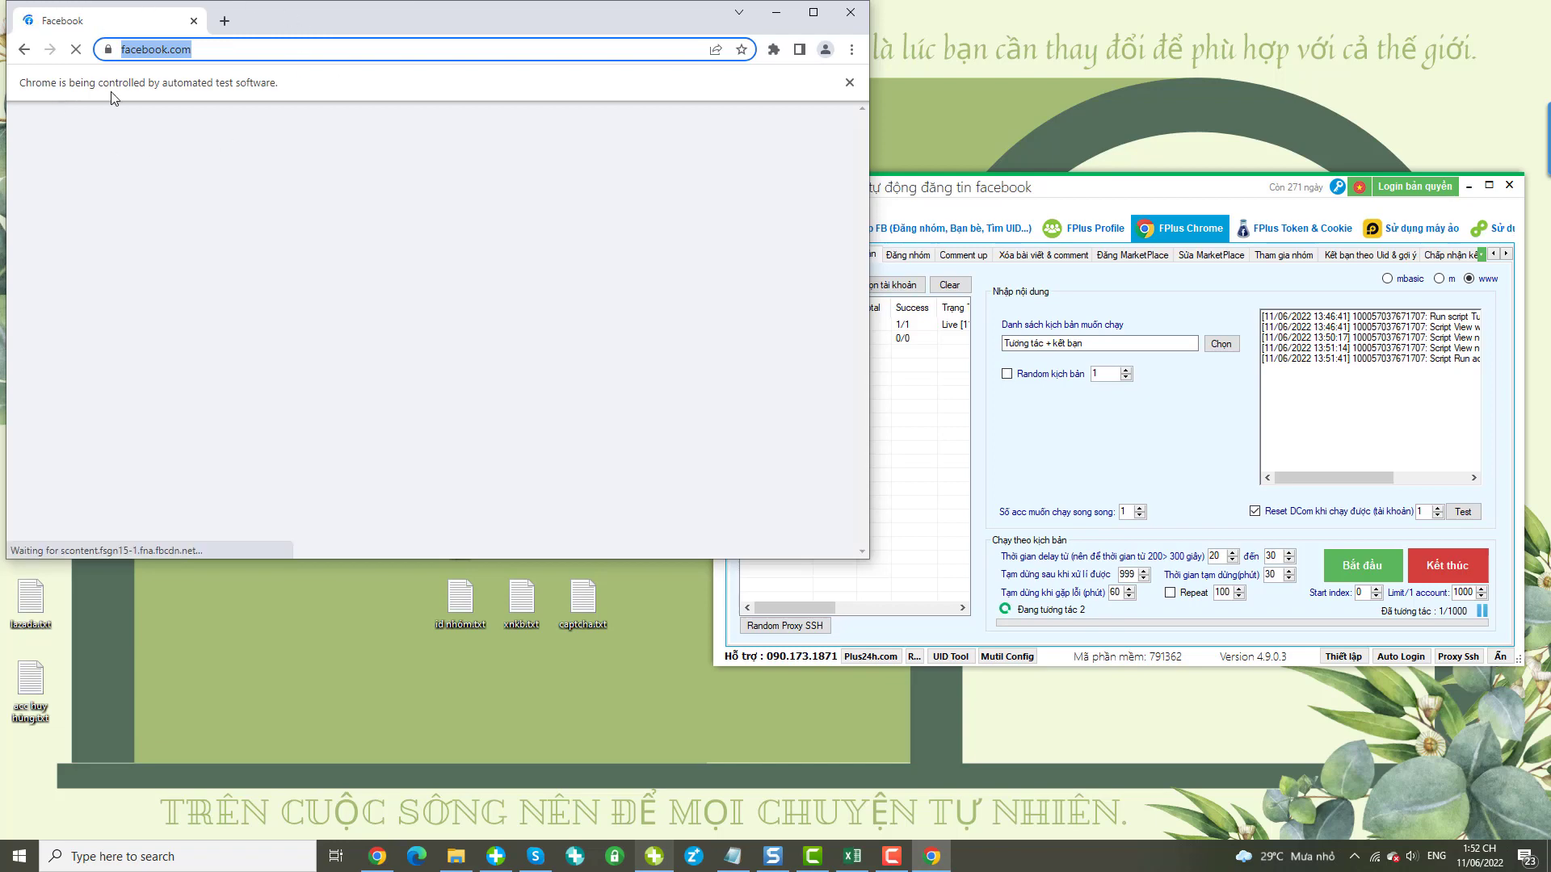
left_click(224, 20)
type("ip")
key("Return")
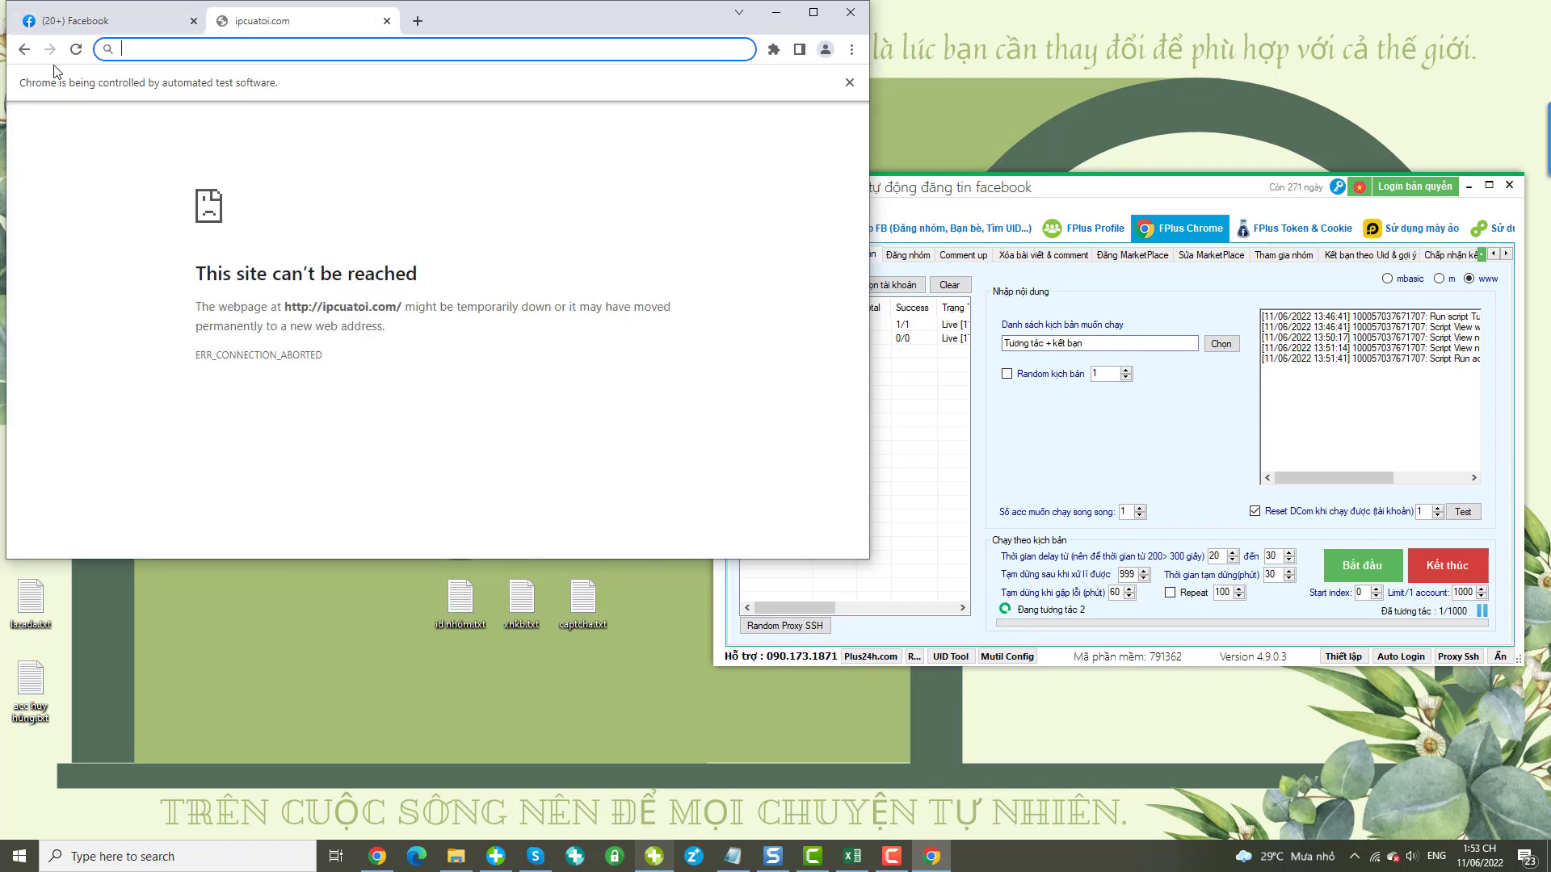
key("ctrl+l")
type("ipcu")
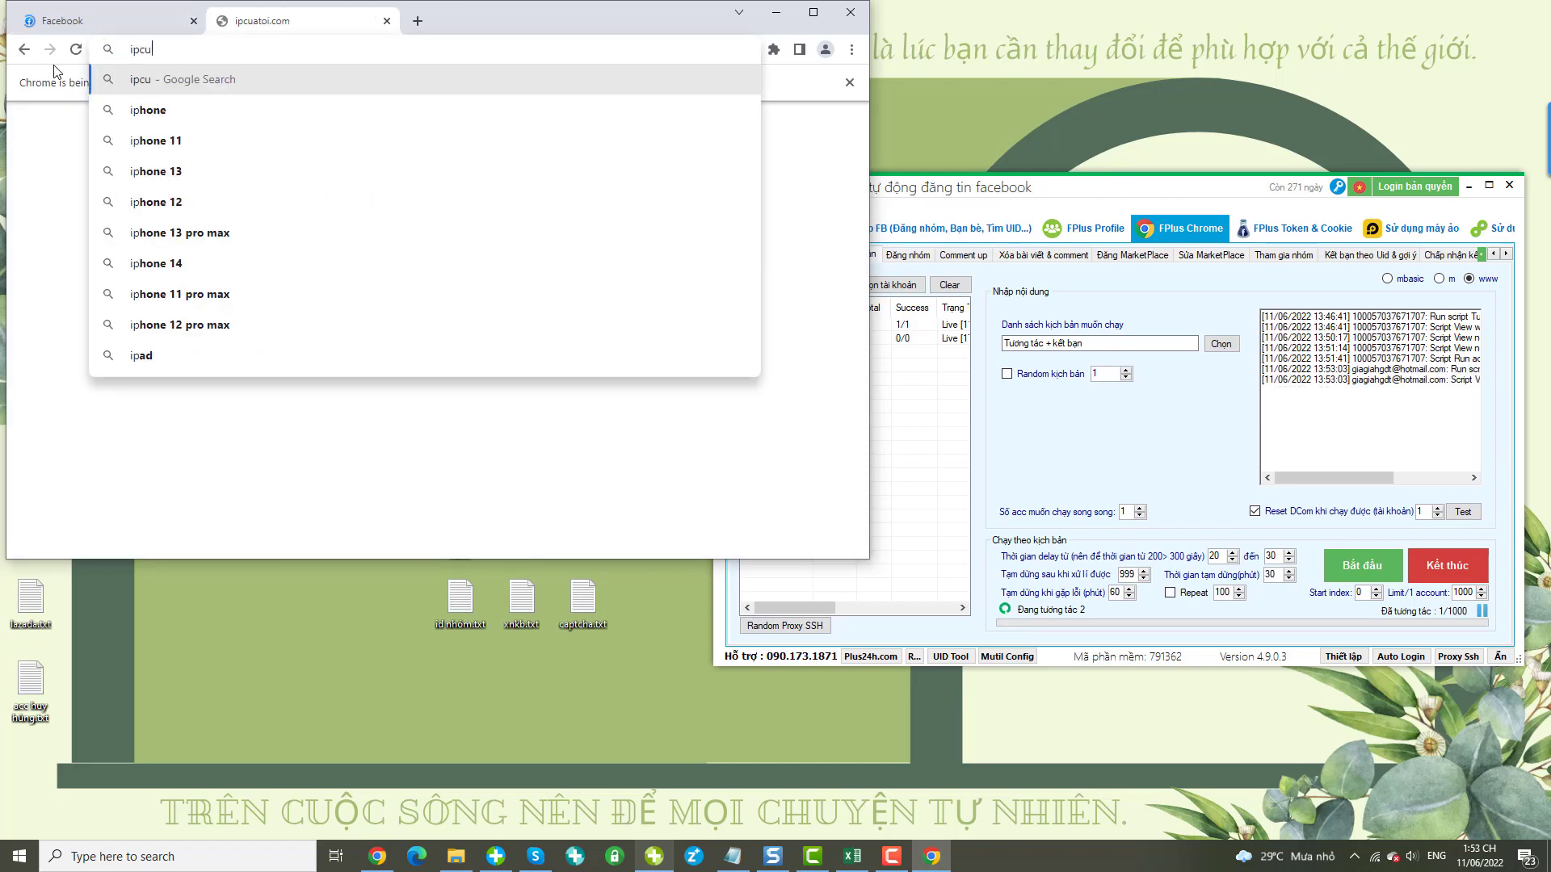
type("a")
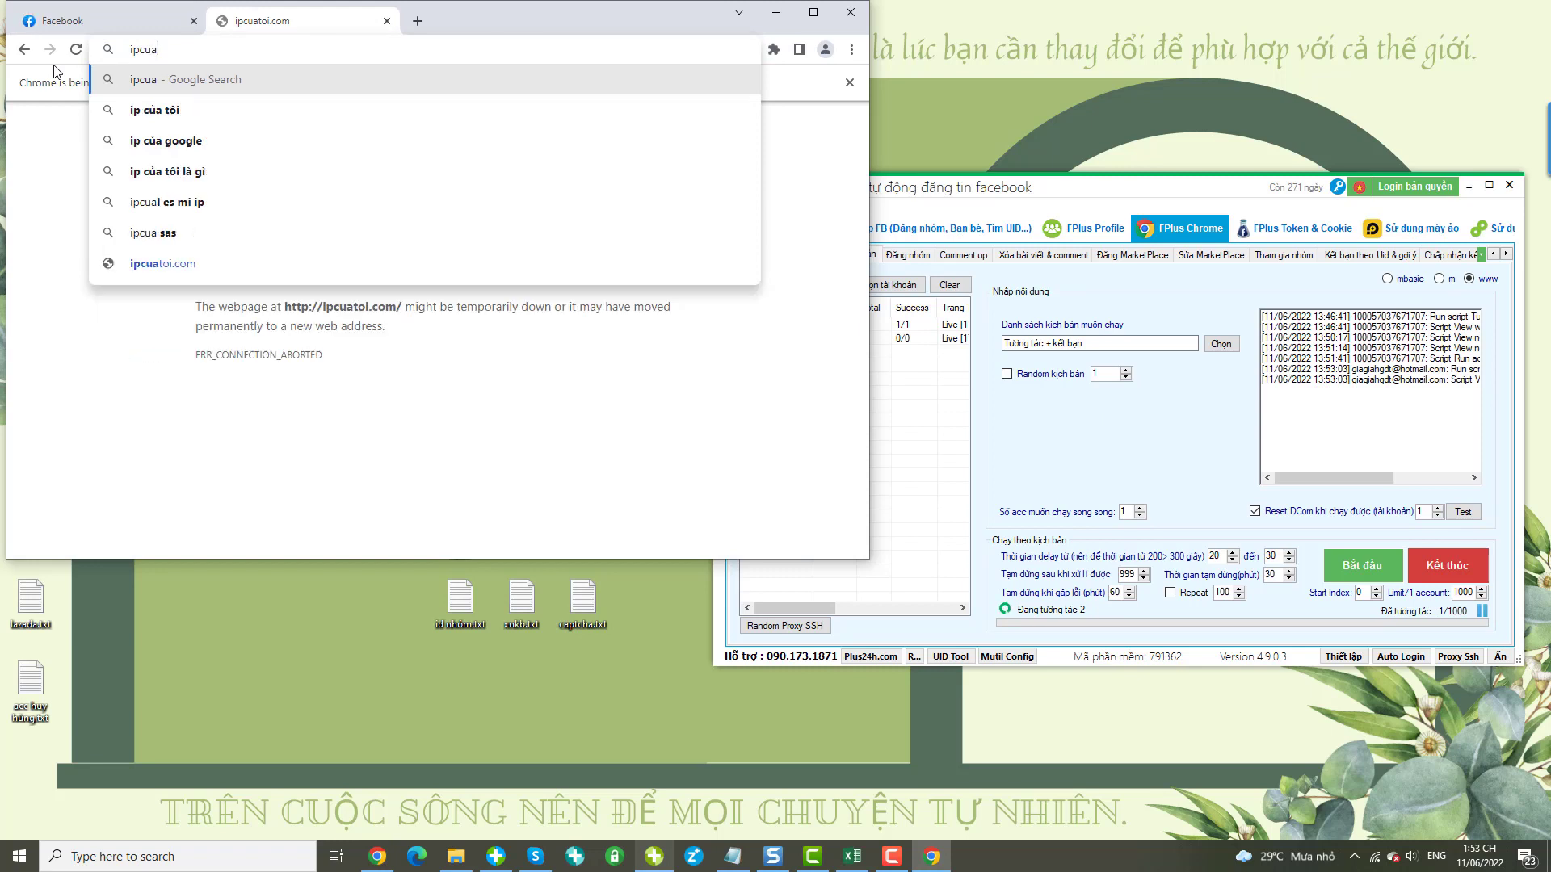
type("toi.com")
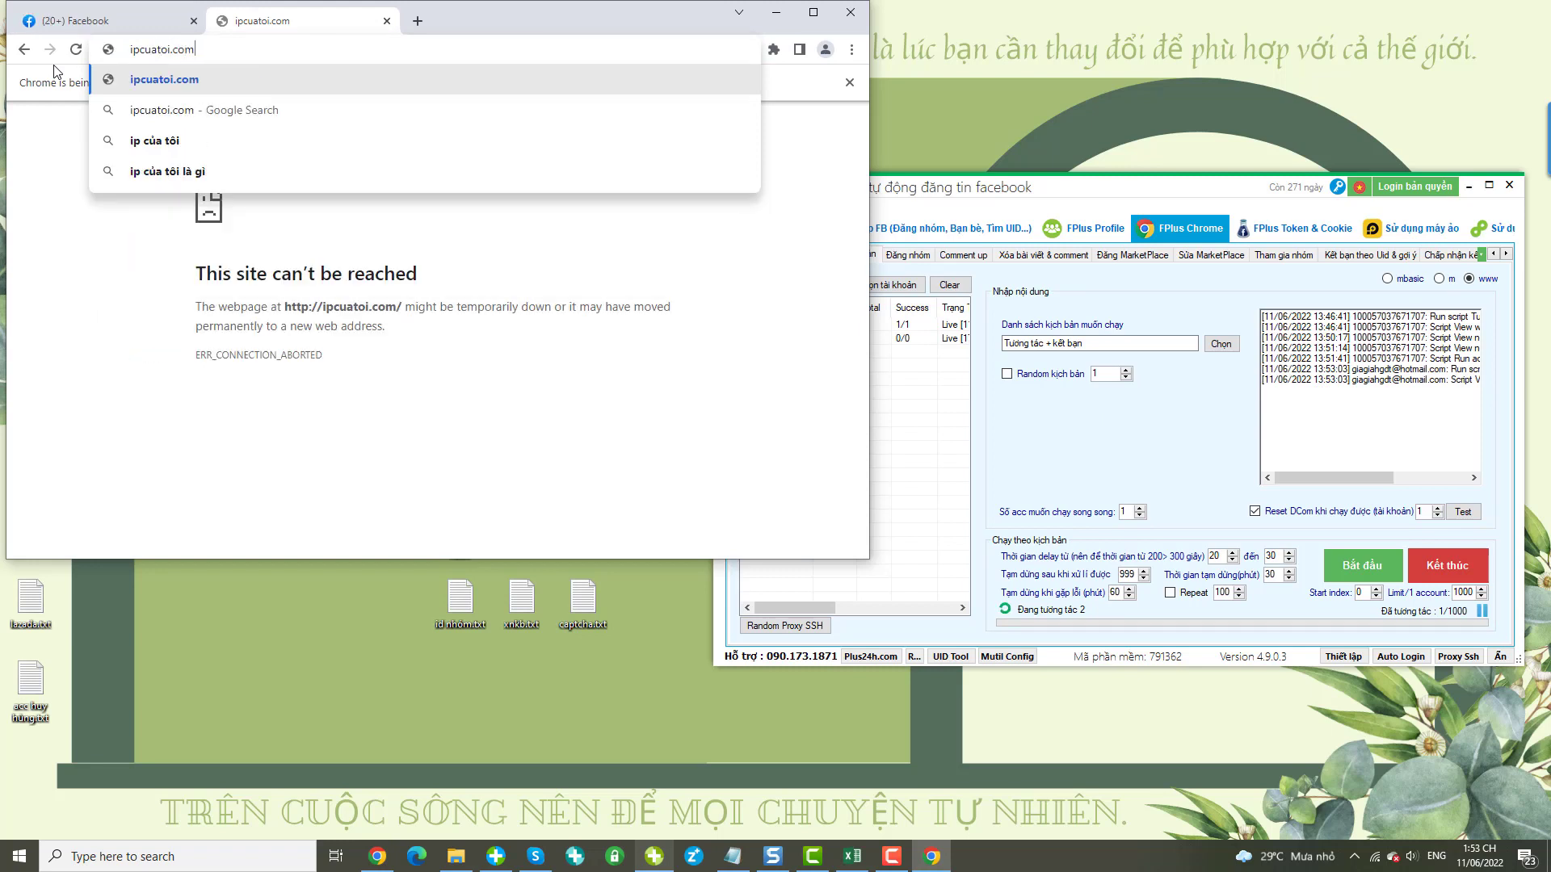
key("Return")
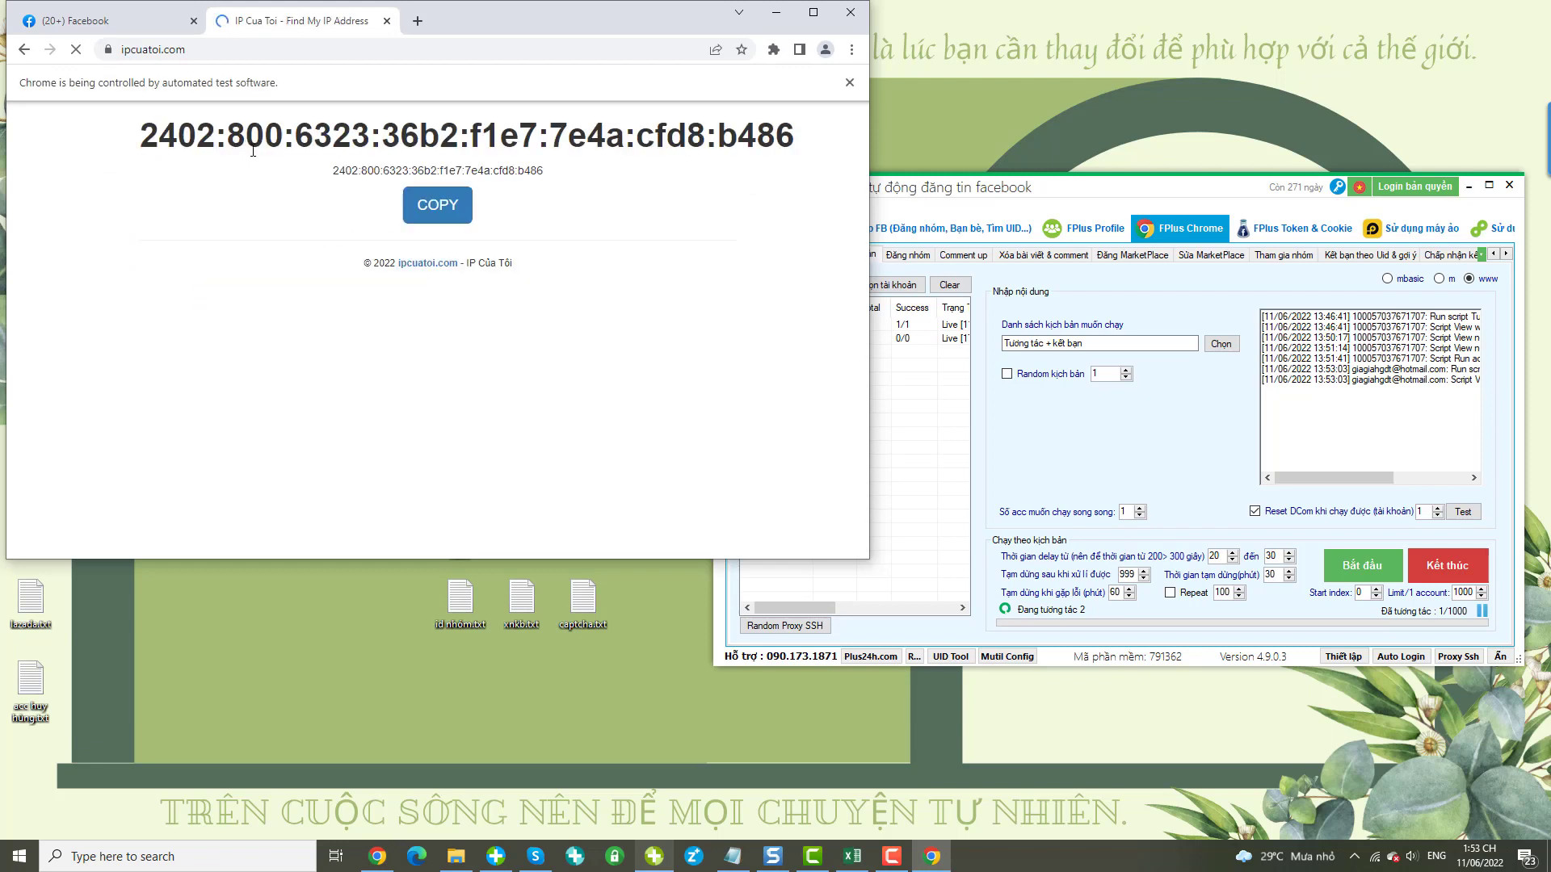
left_click_drag(836, 150, 120, 146)
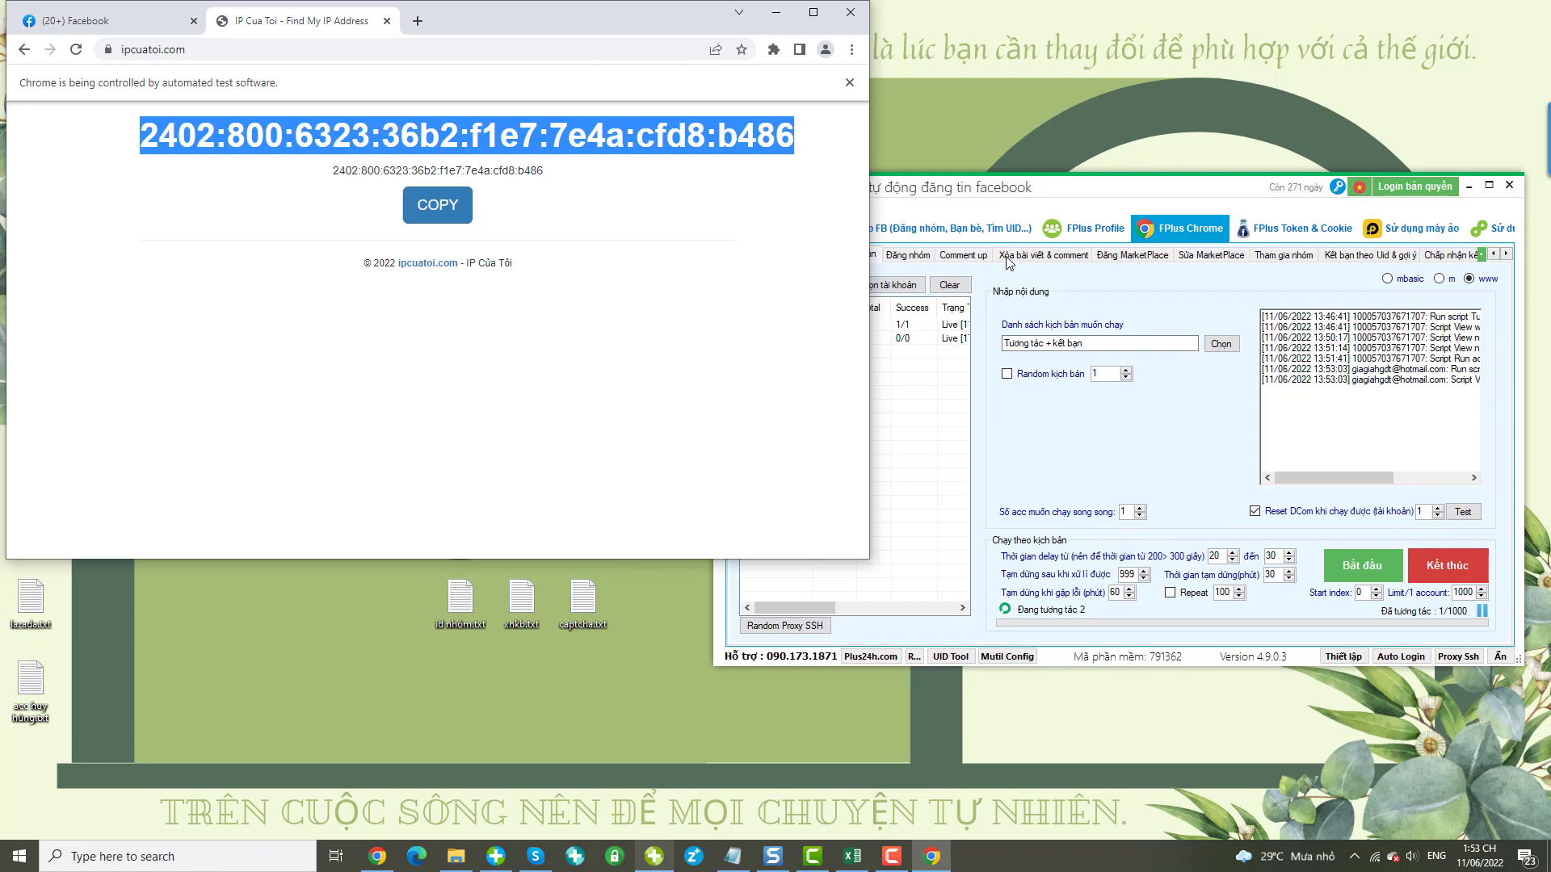
Step: End the running interaction script in FPlus and close the automated Chrome window
left_click(1067, 203)
left_click_drag(1137, 198, 1130, 239)
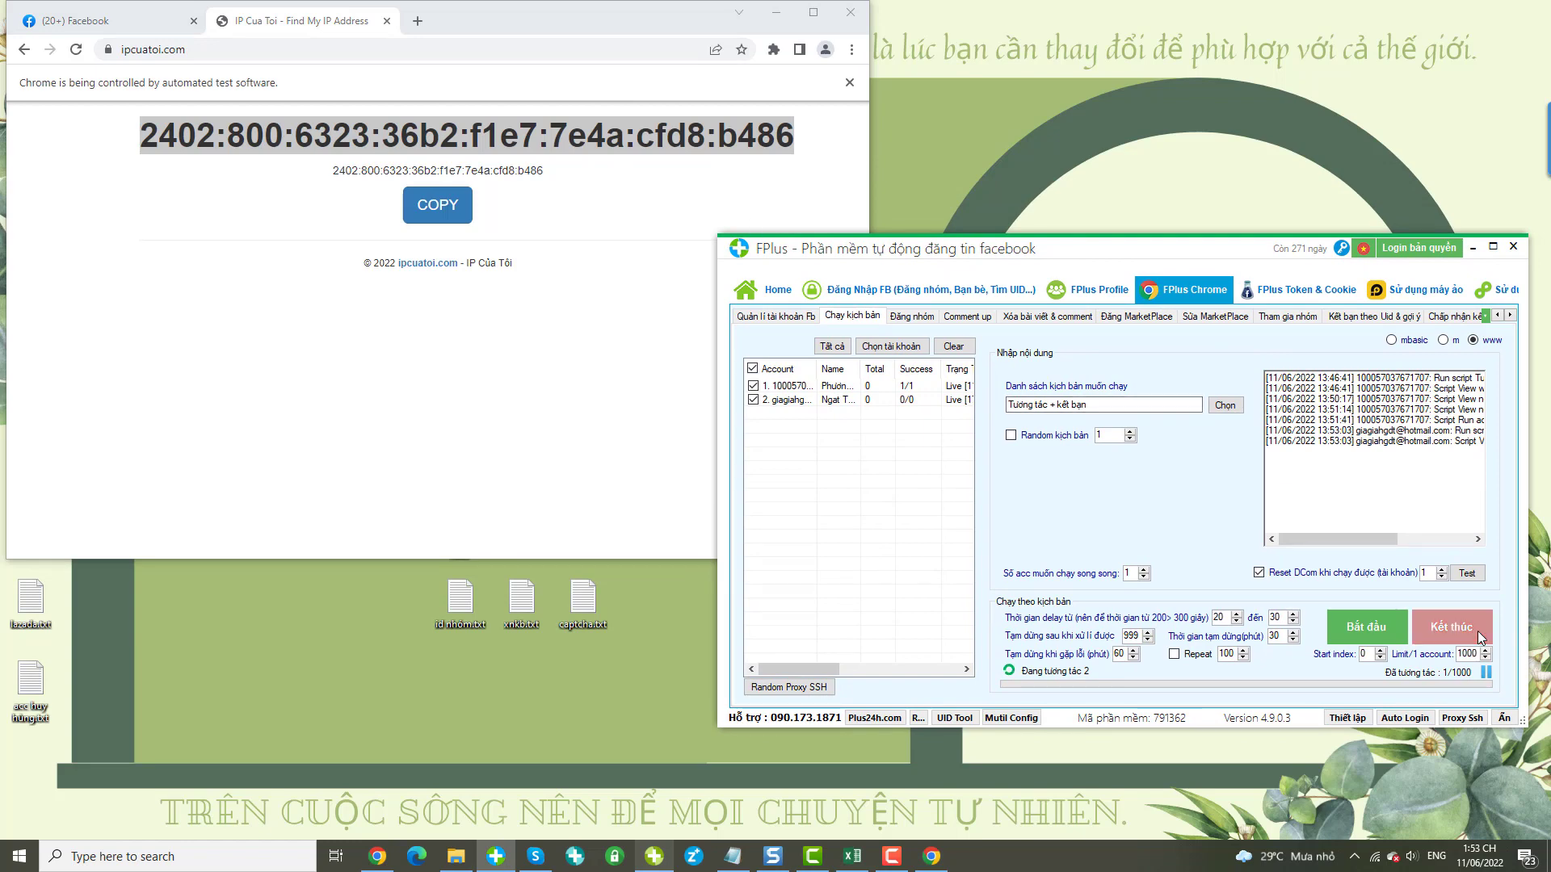
left_click(792, 474)
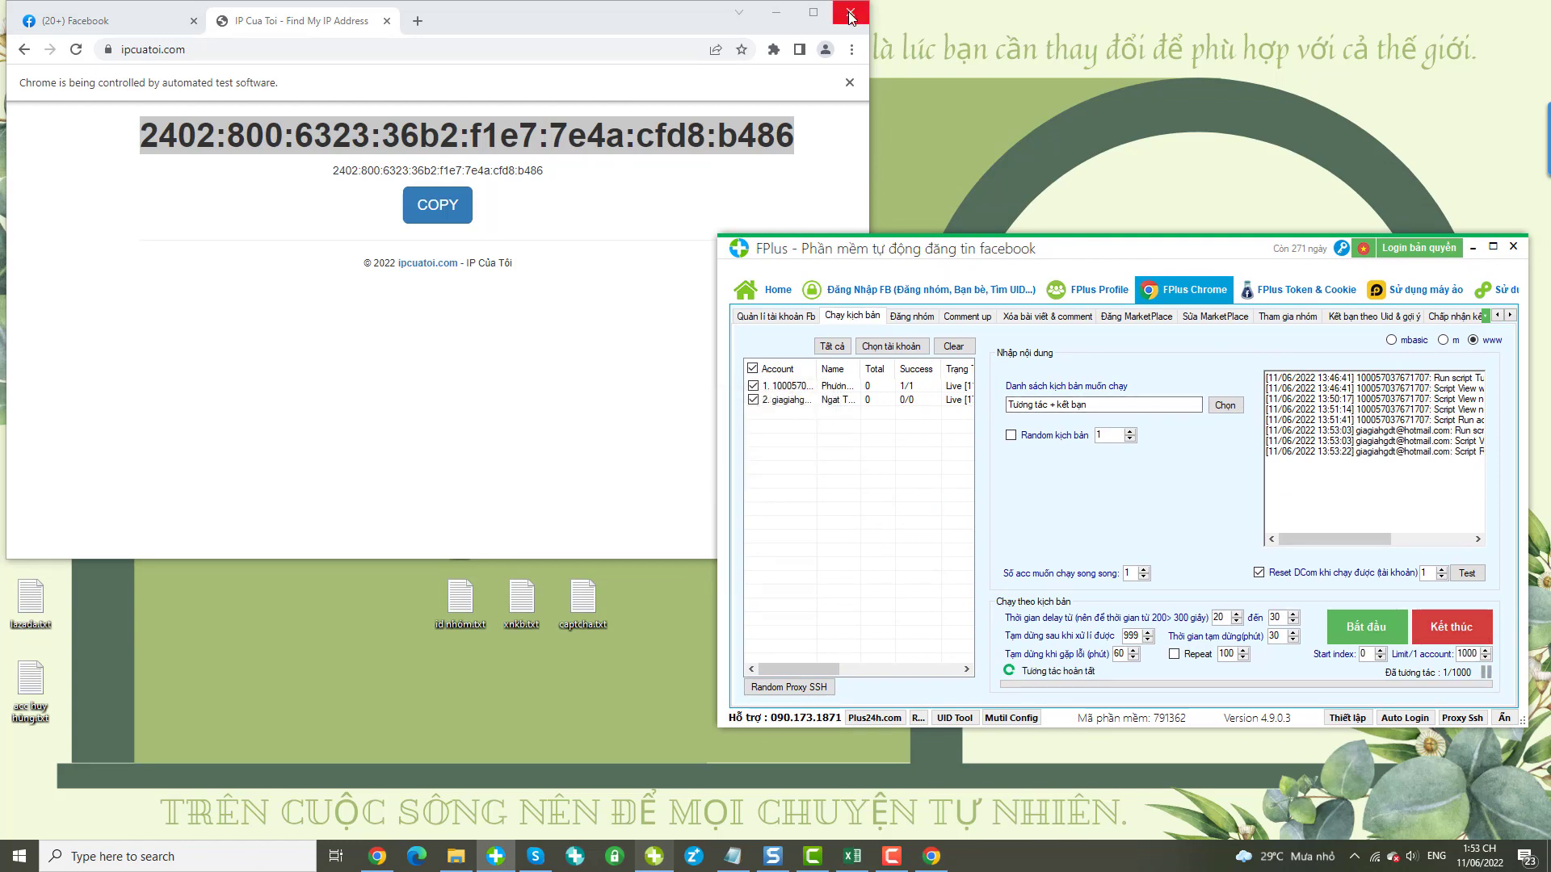
left_click(850, 12)
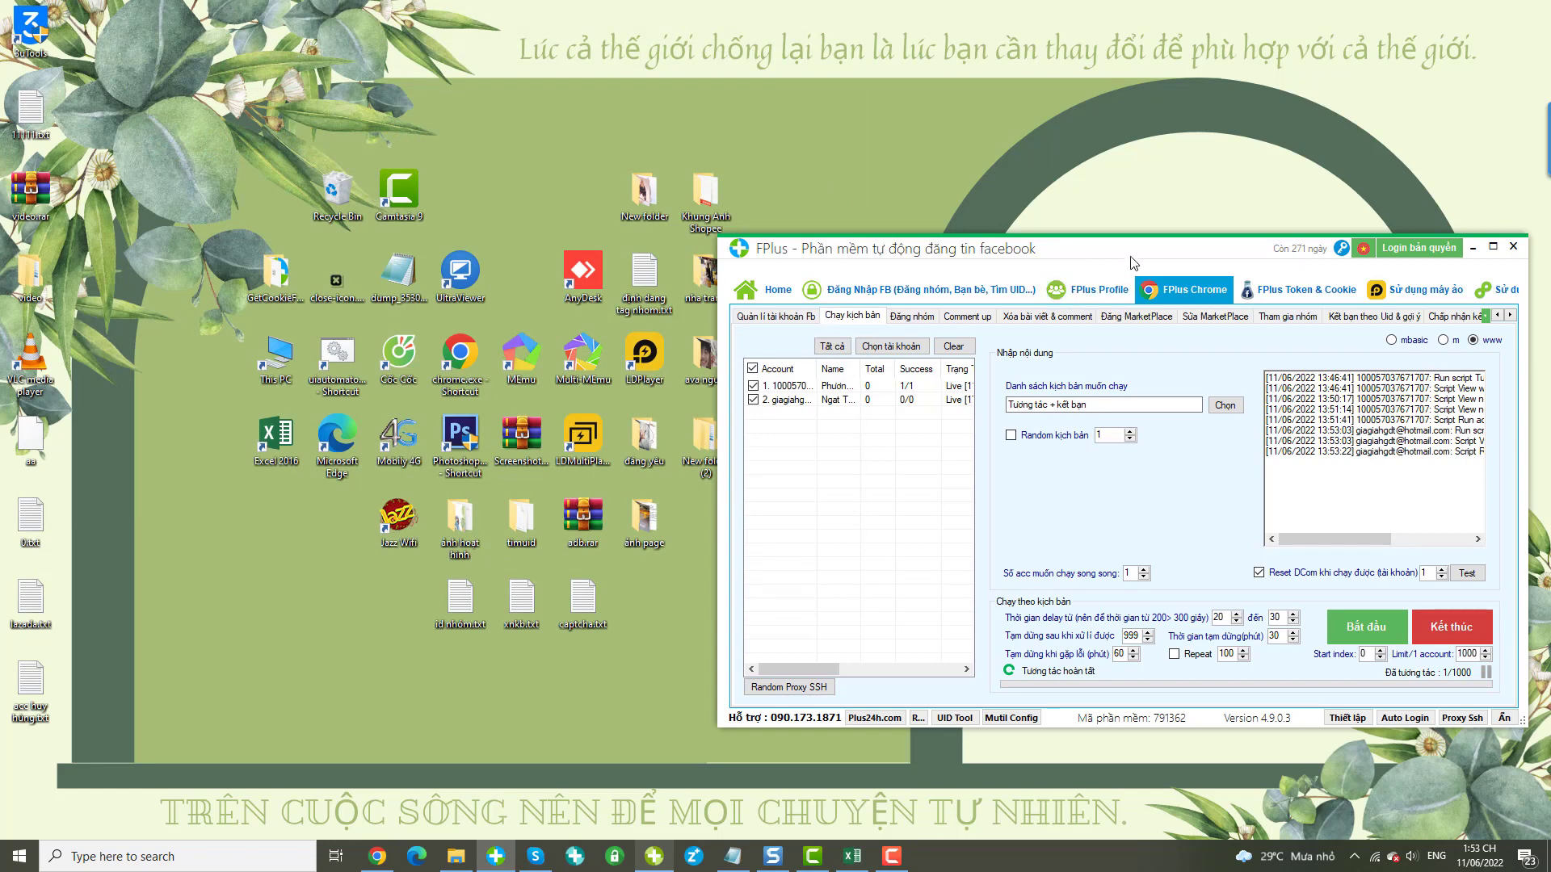
Step: Go to the Facebook account management list and review the advanced FPlusChrome settings
left_click_drag(1105, 239, 815, 137)
left_click(487, 215)
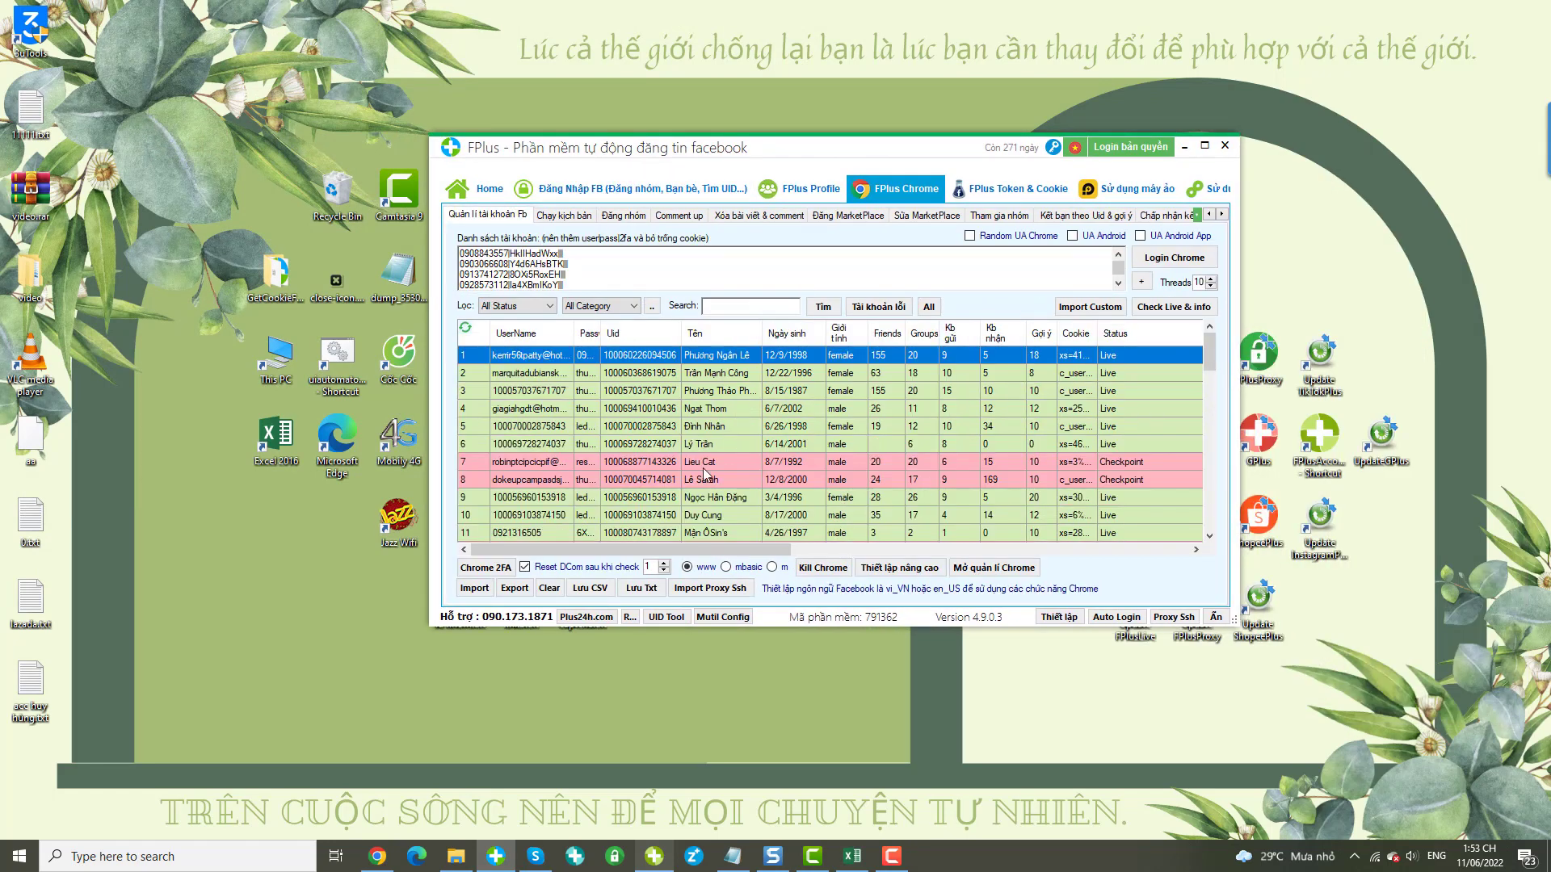
left_click(907, 568)
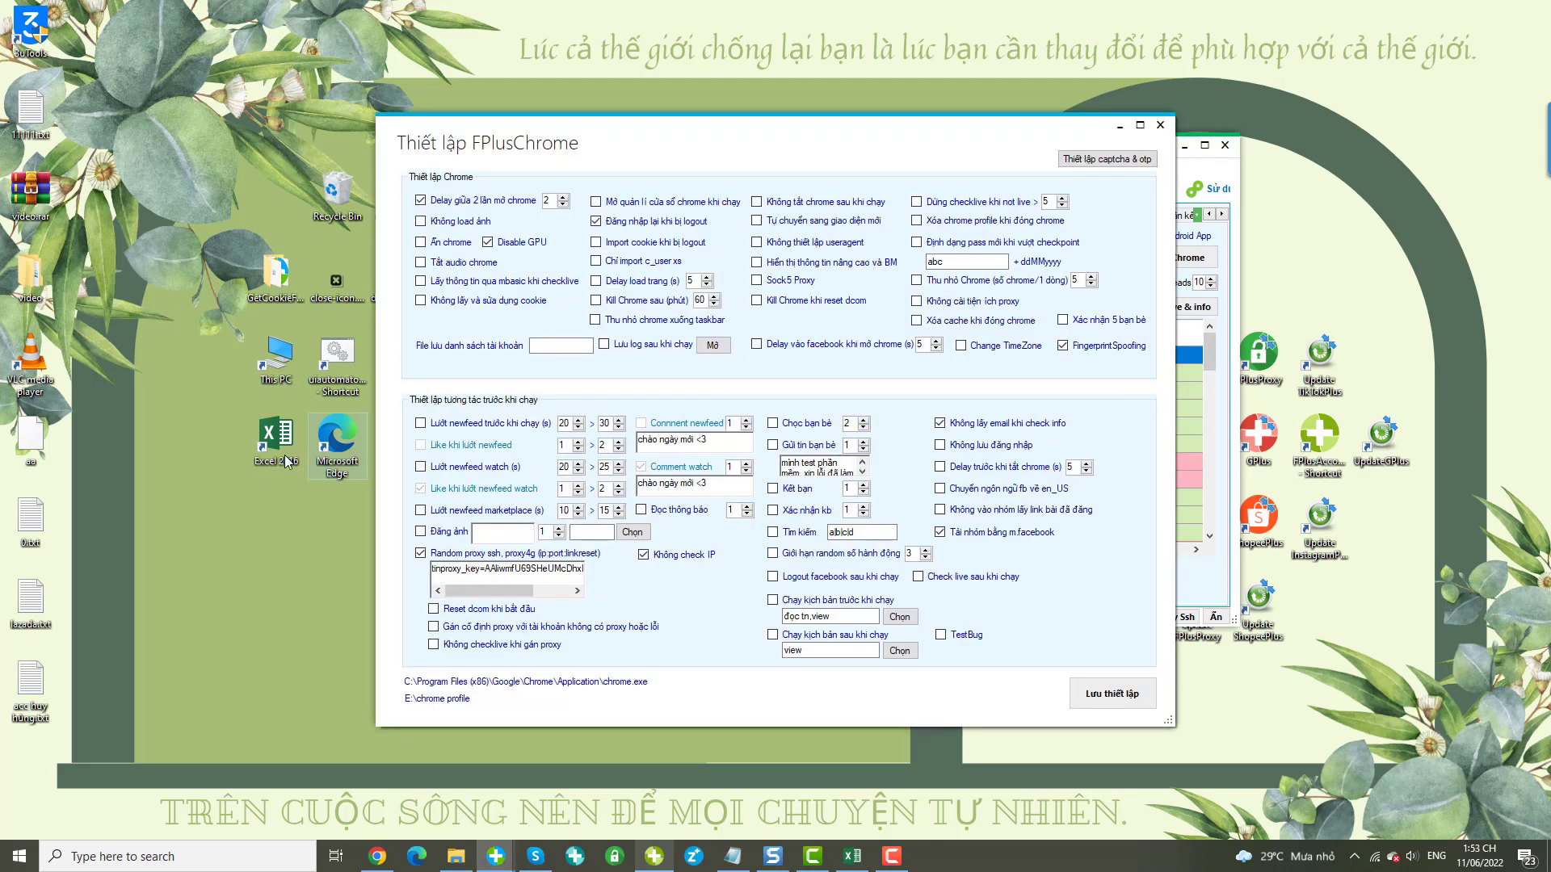
left_click(1160, 126)
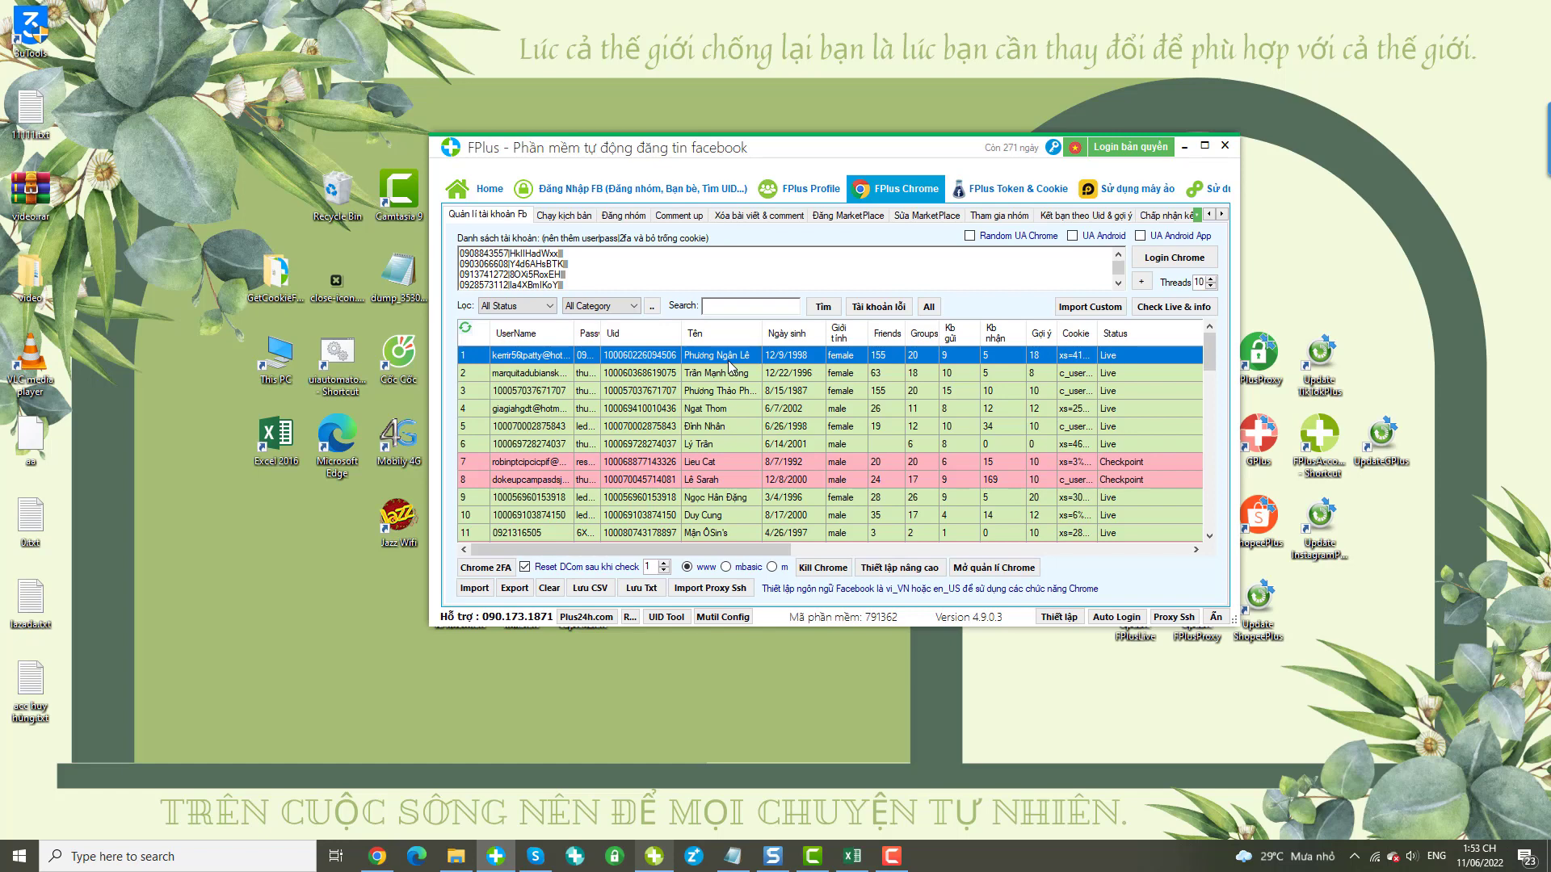
Step: Copy the proxy API key from the Random proxy ssh field of the advanced settings and save the settings
left_click(899, 568)
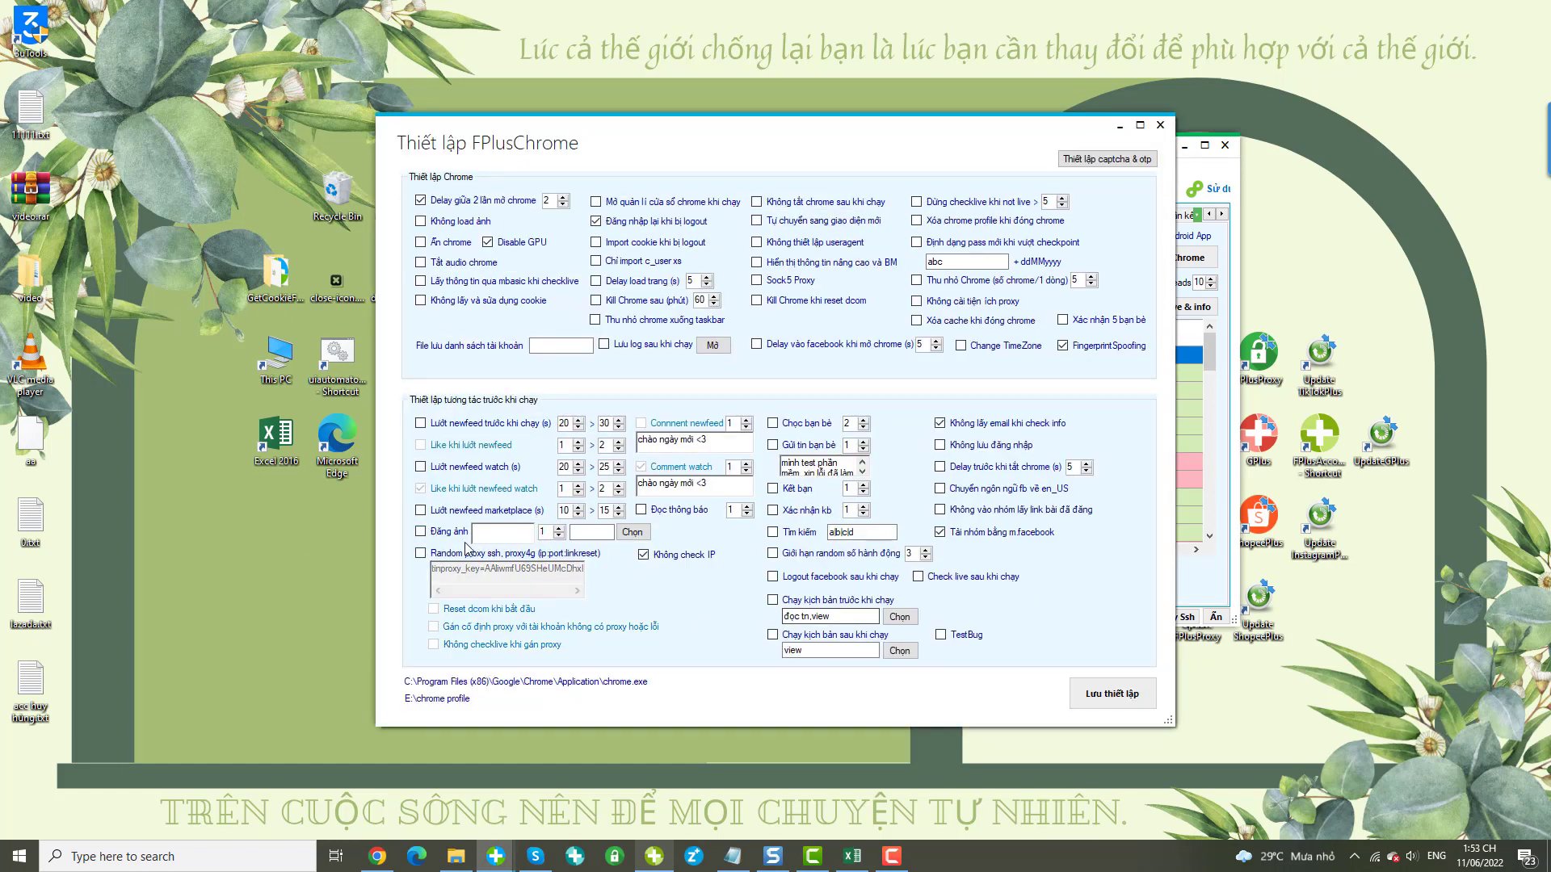
left_click(420, 553)
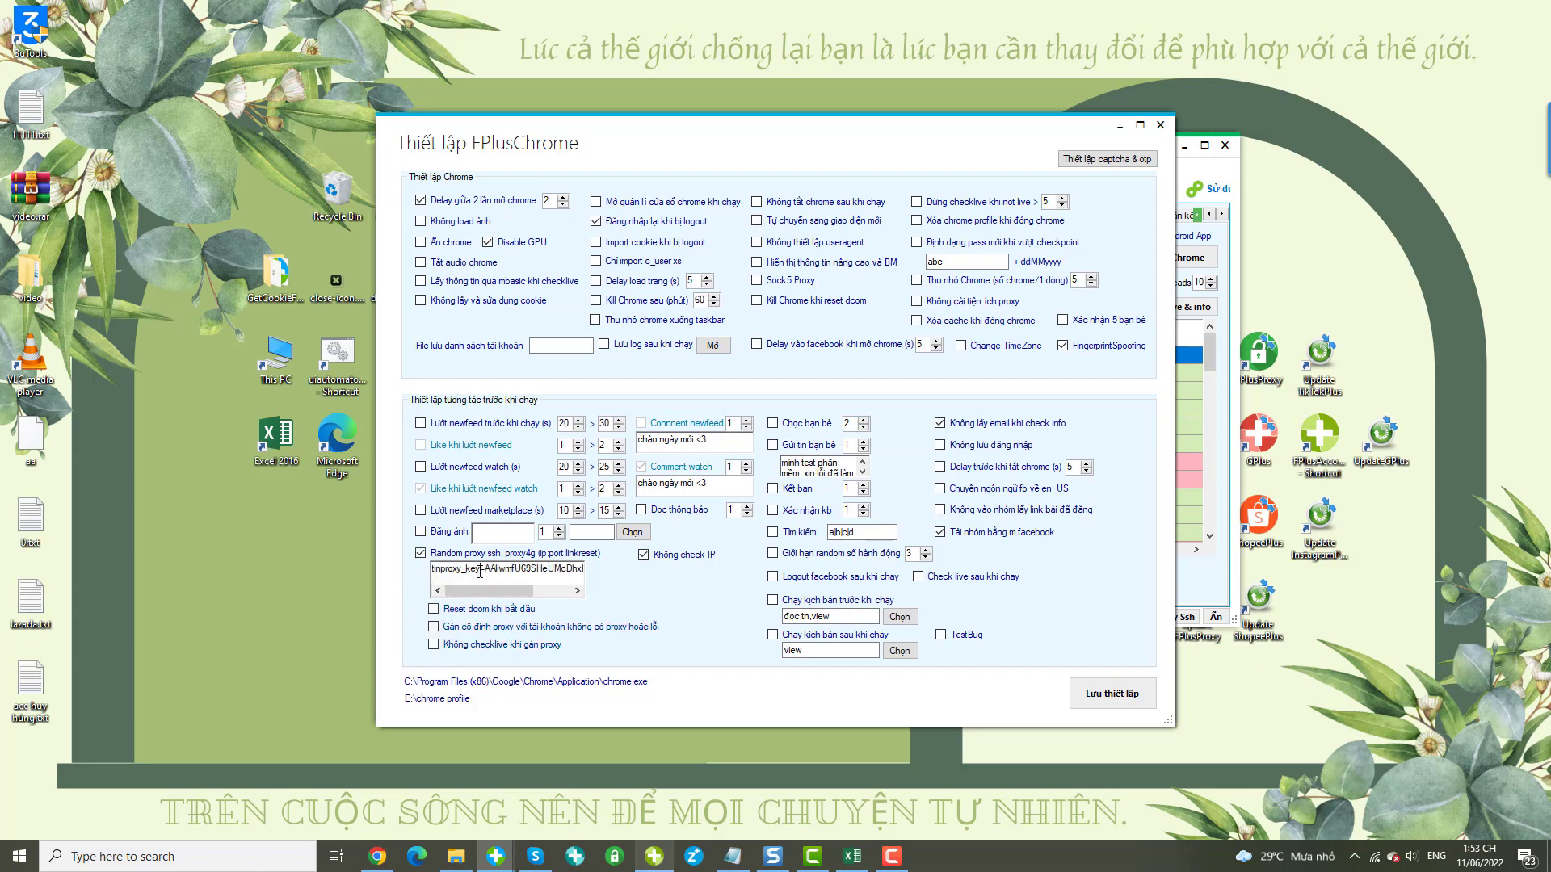
key("ctrl+a")
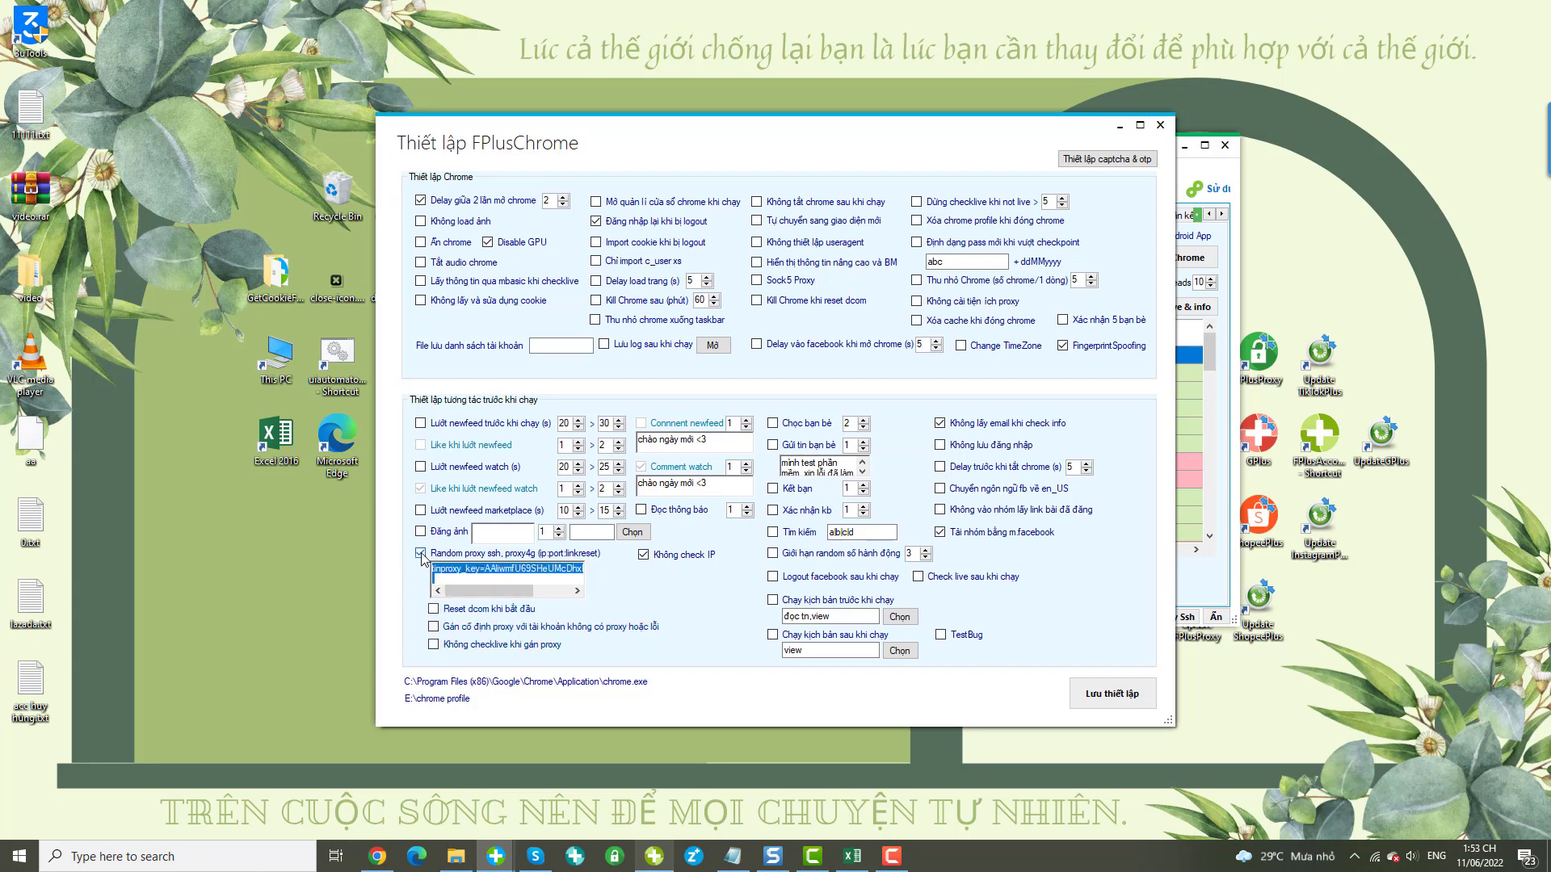
key("ctrl+v")
left_click(1112, 693)
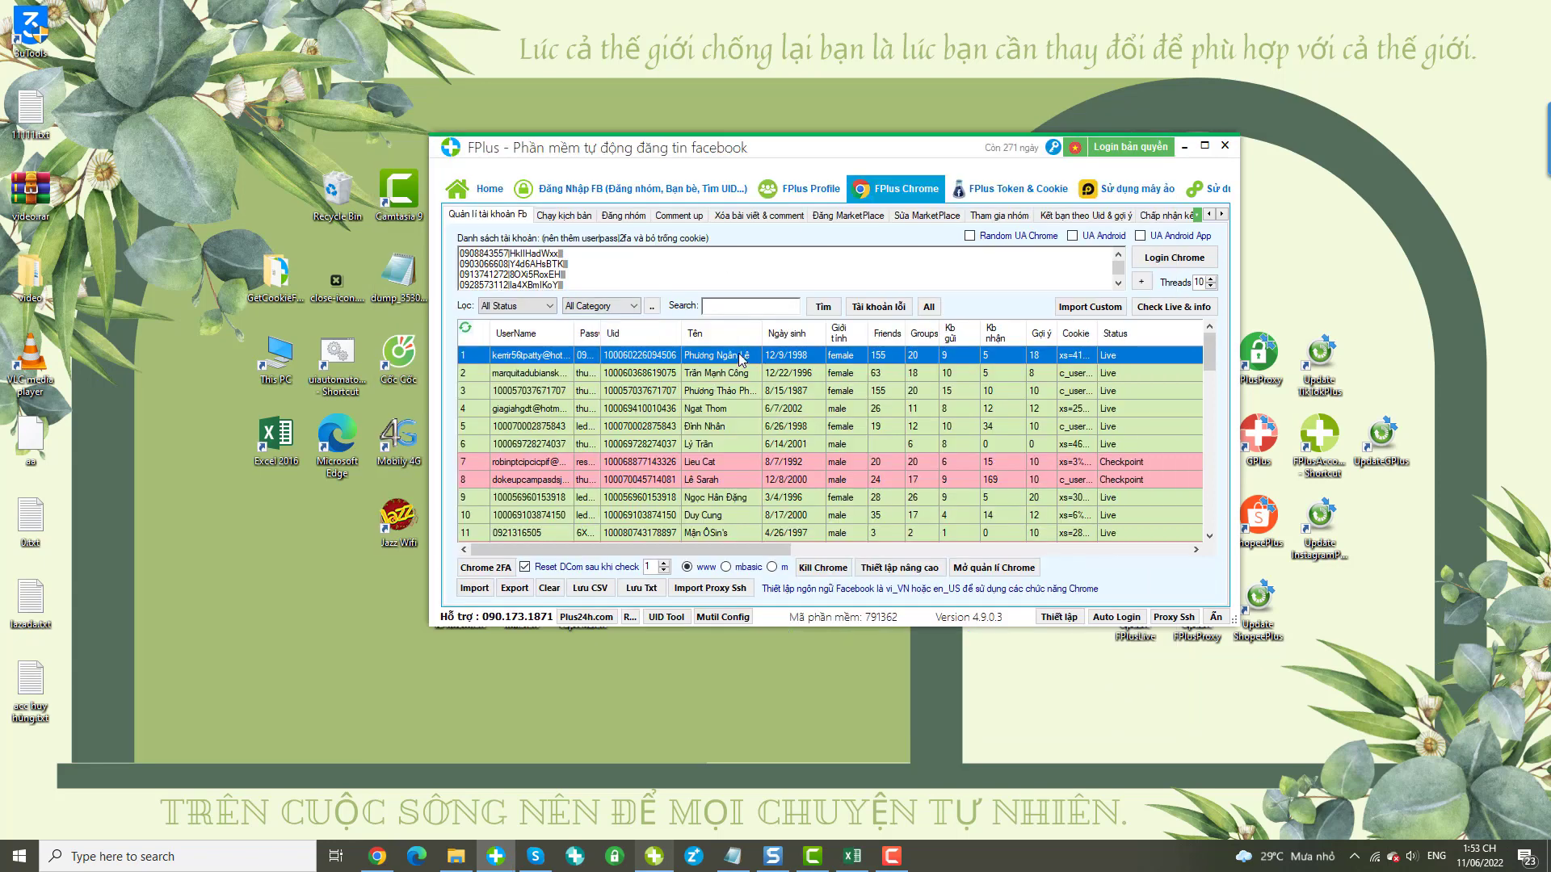
Step: Set the Proxy SSH of the first three accounts to the copied proxy API key and widen the Proxy SSH column
left_click_drag(731, 360, 729, 394)
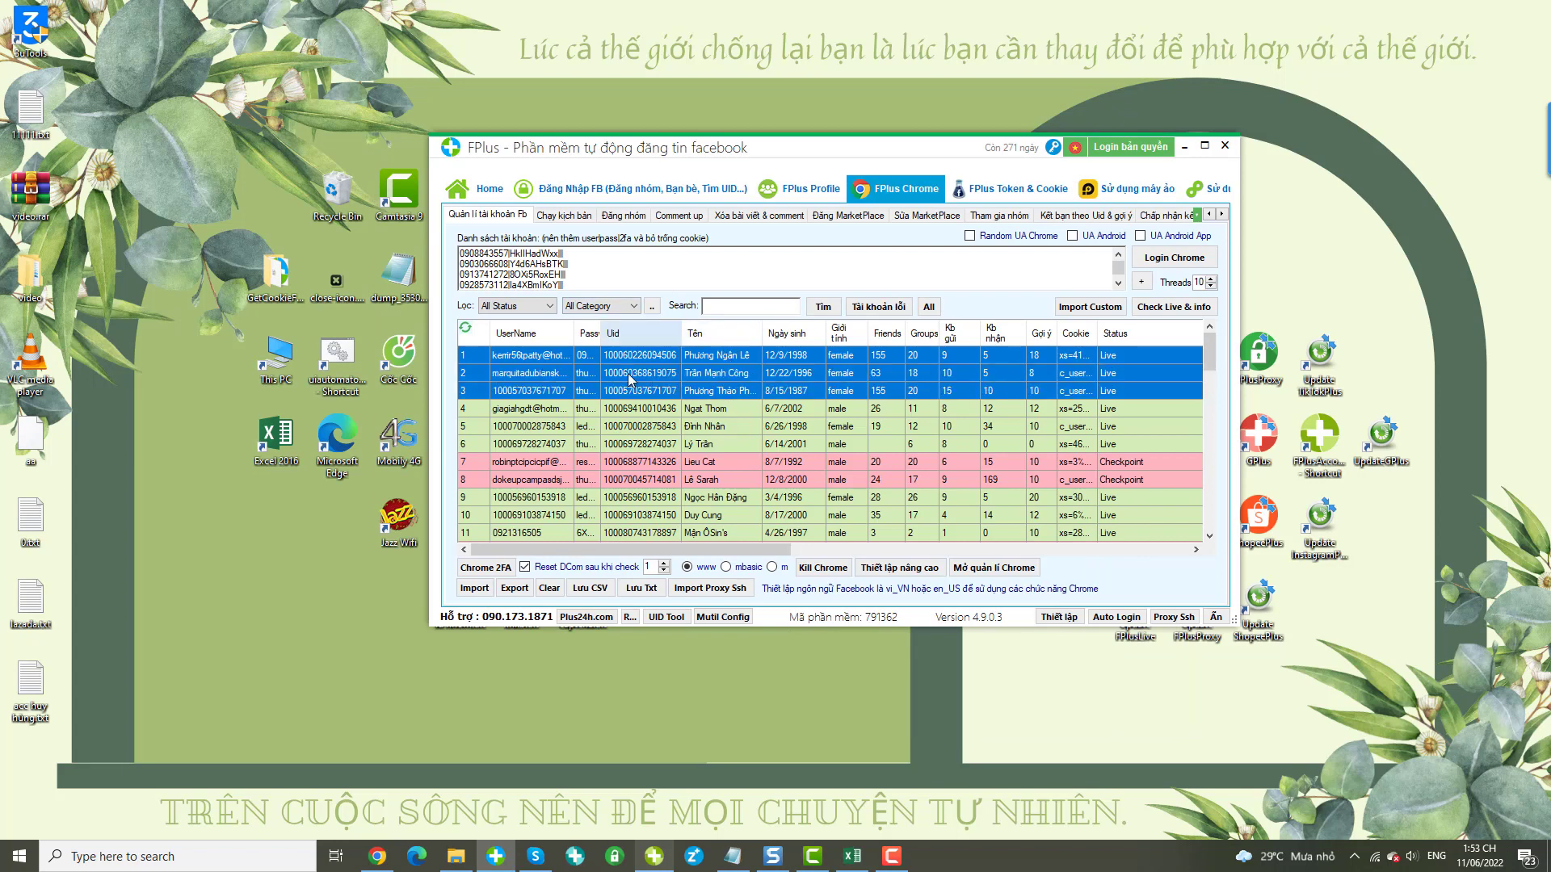
right_click(718, 382)
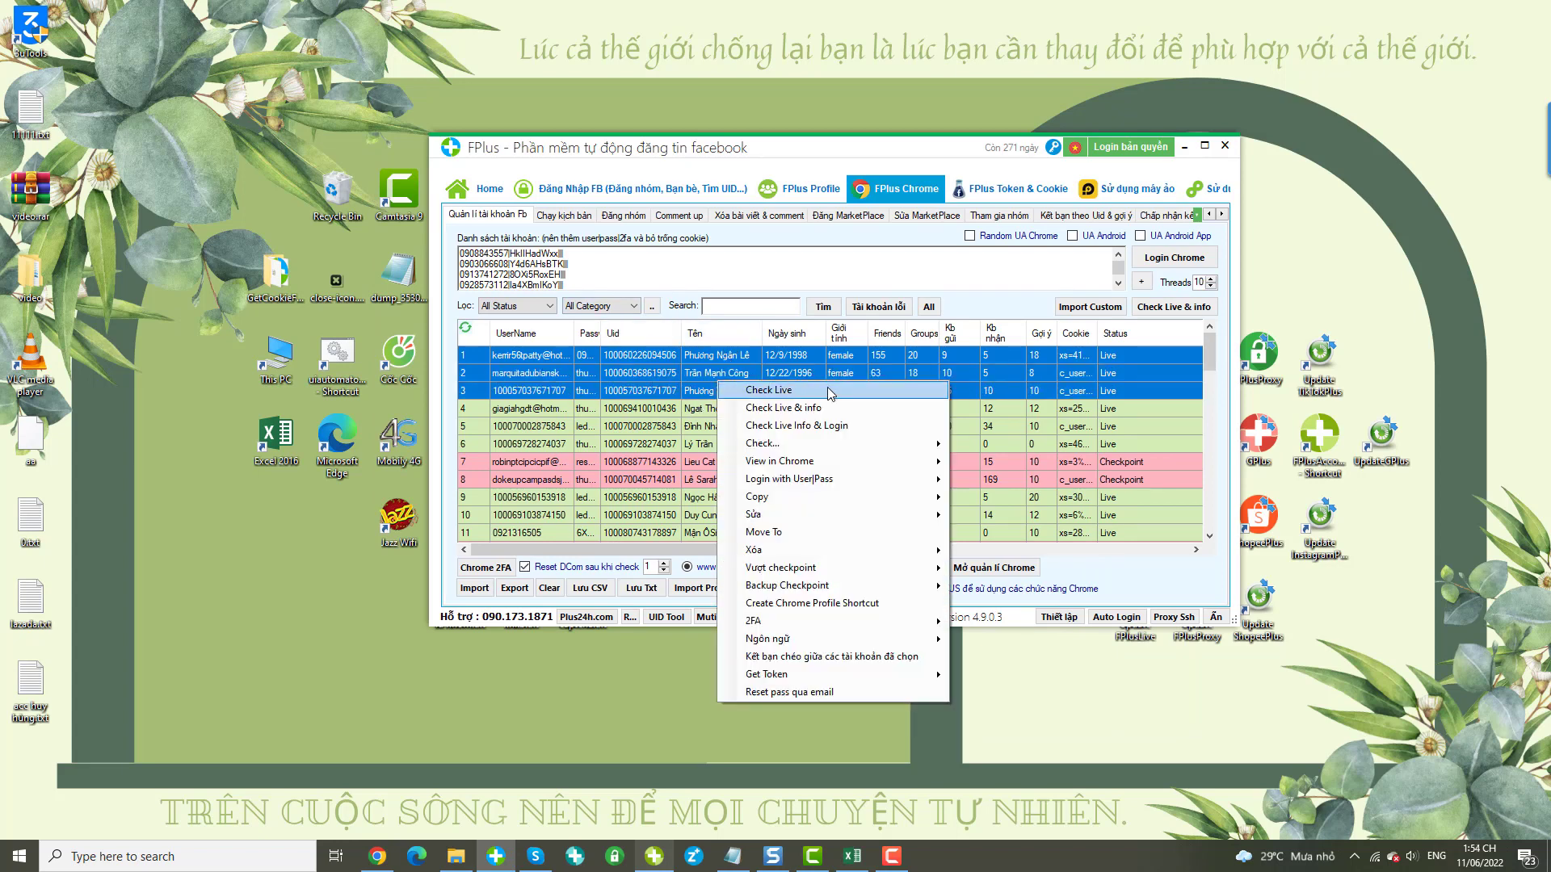
mouse_move(848, 515)
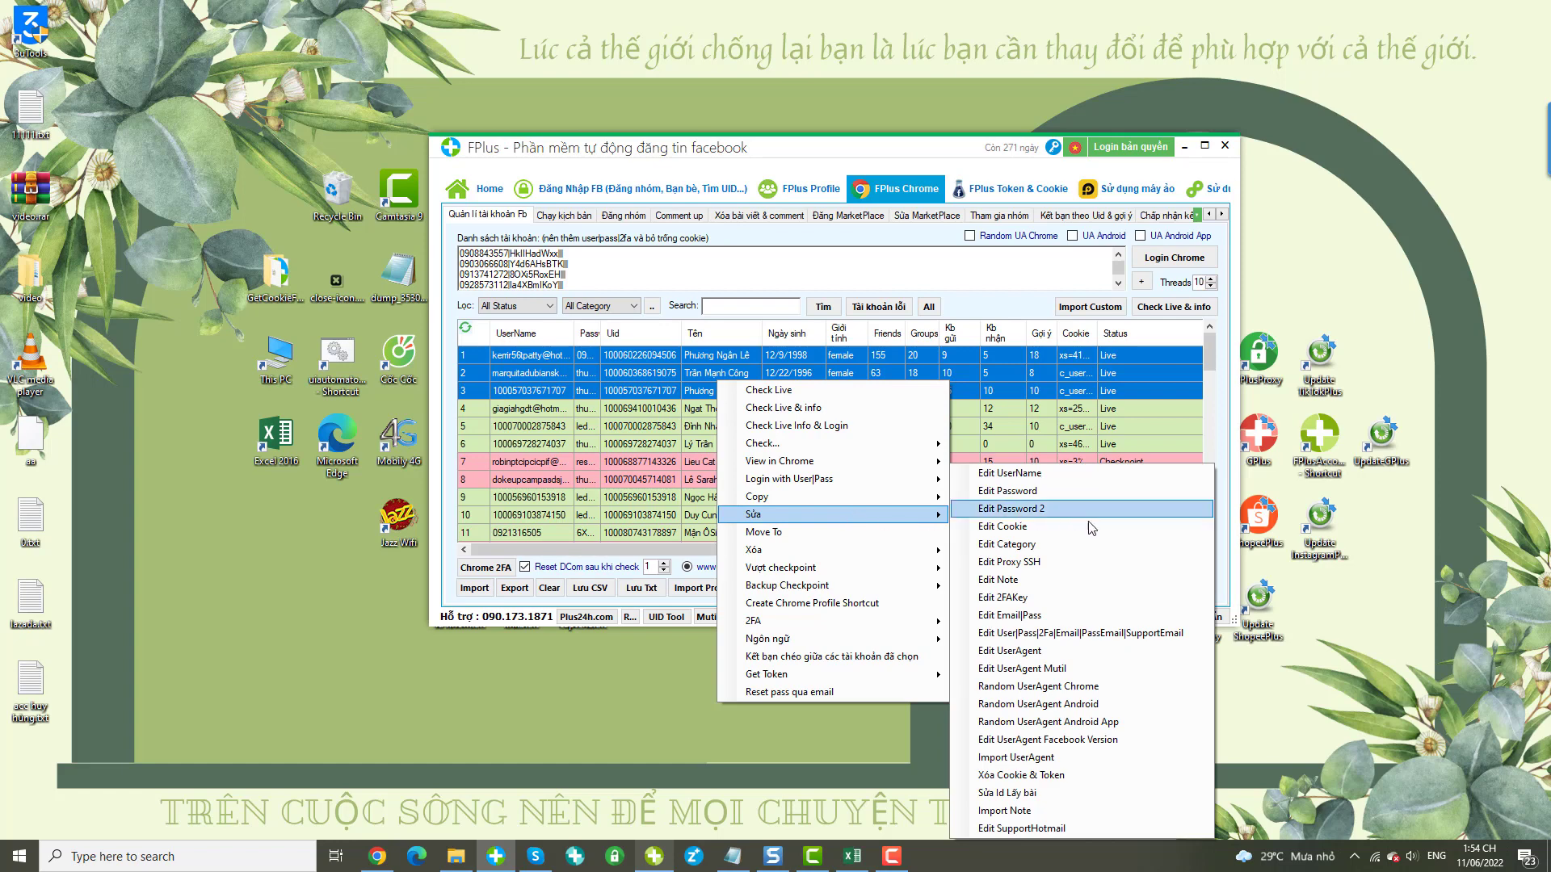
left_click(1018, 563)
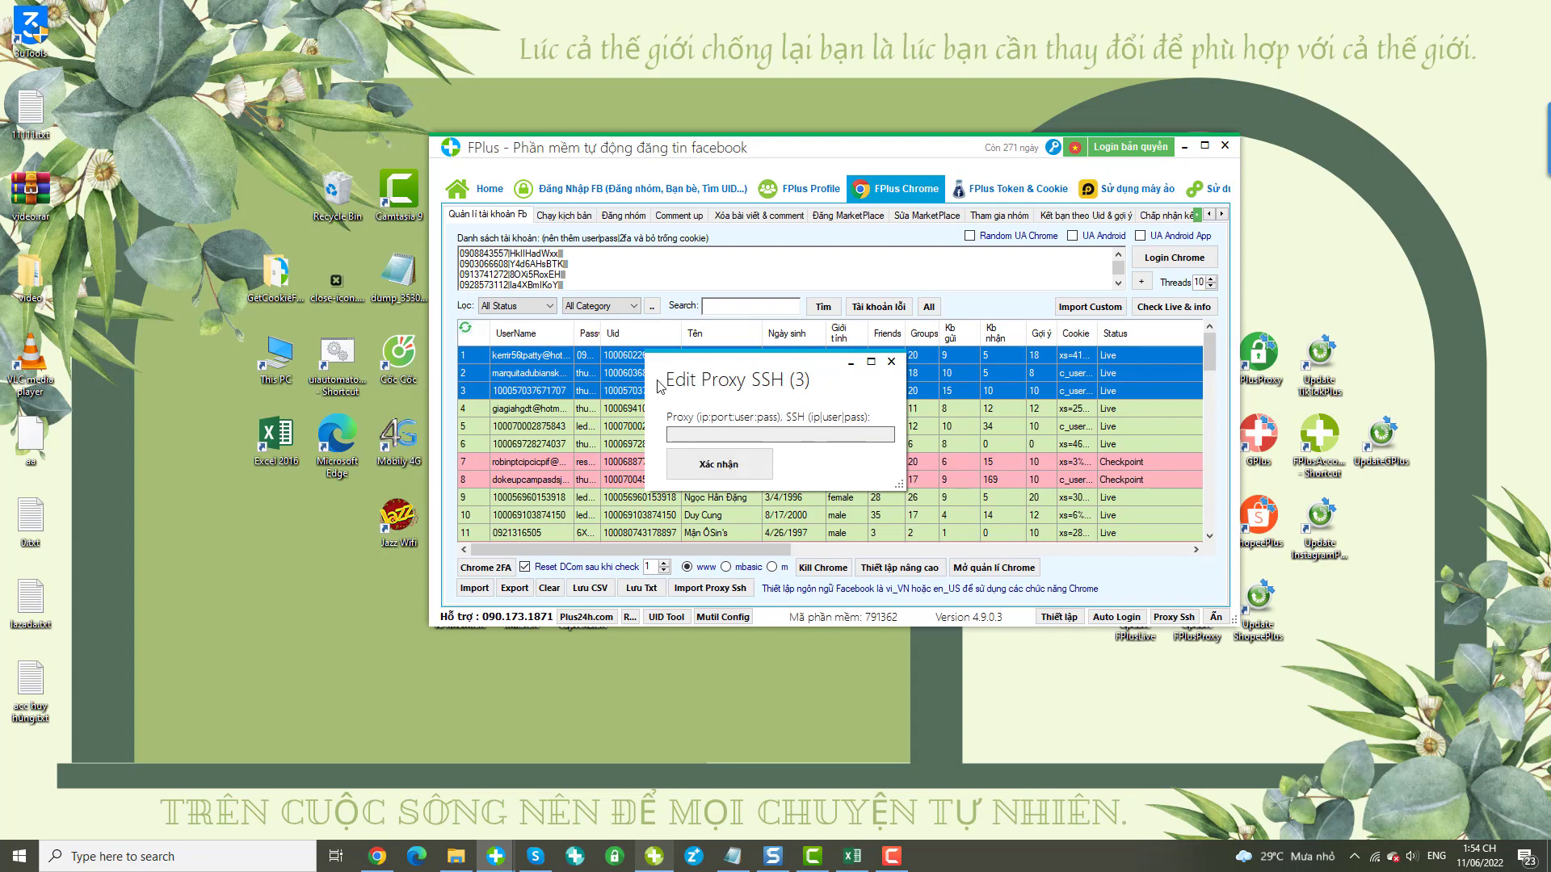
left_click(682, 476)
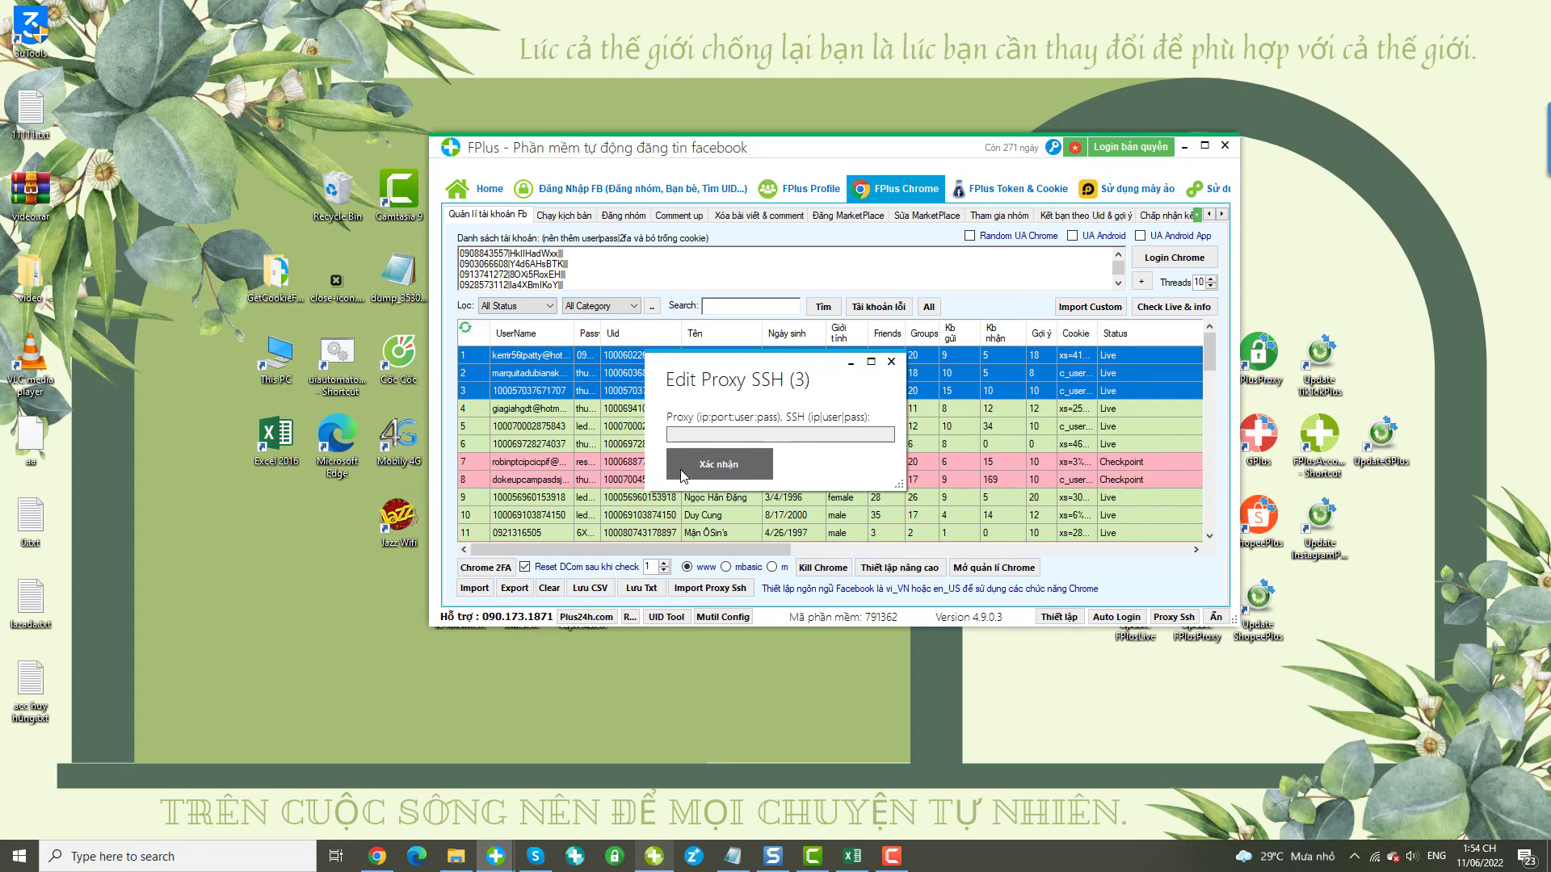
key("ctrl+v")
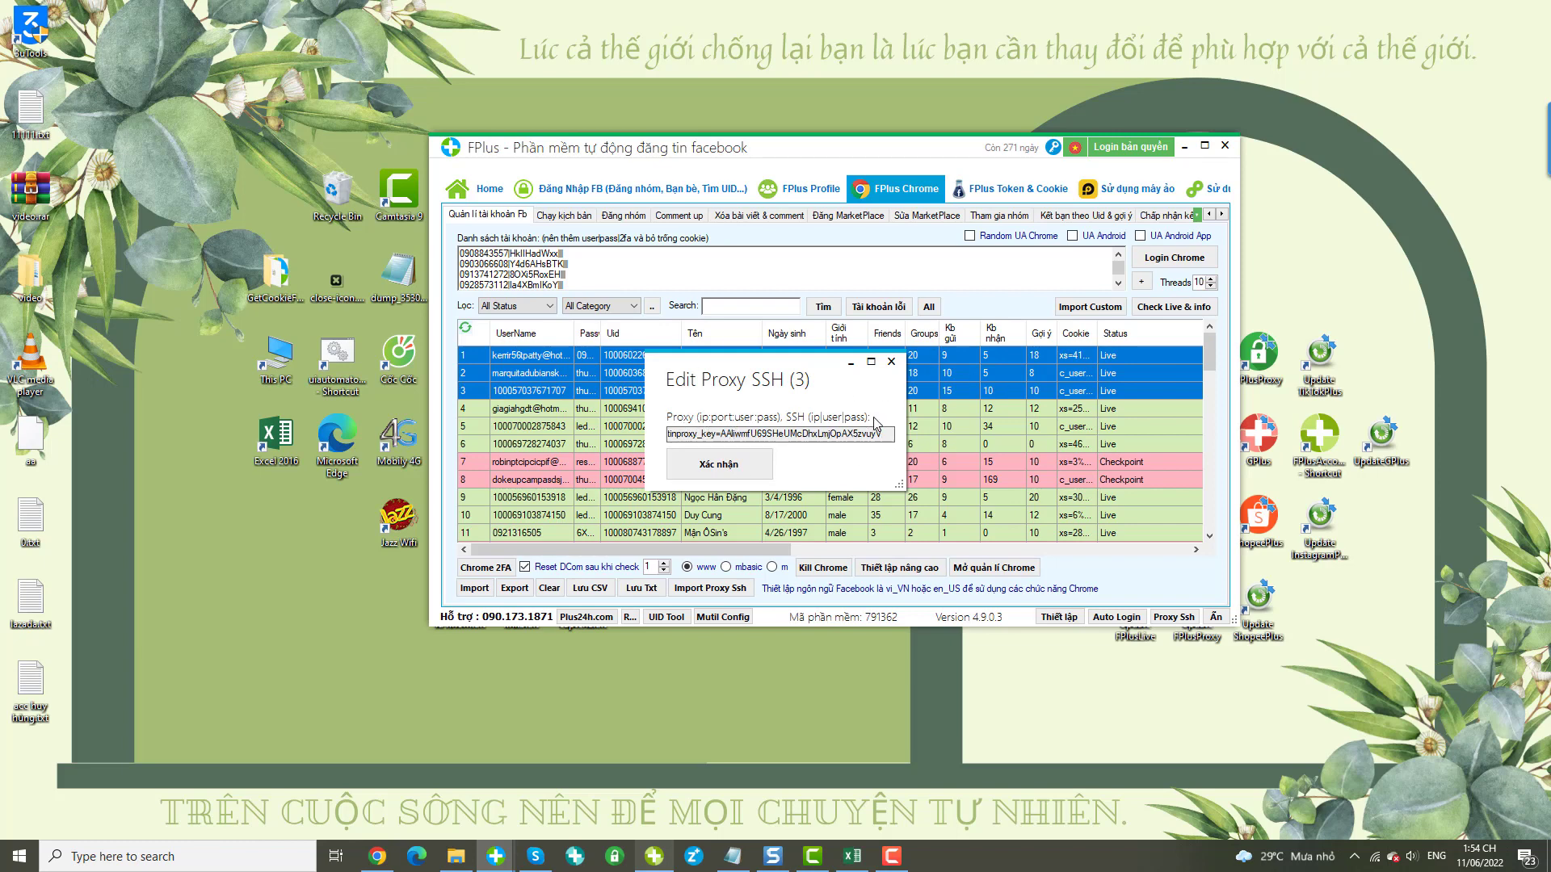
left_click(748, 470)
left_click_drag(717, 549, 873, 549)
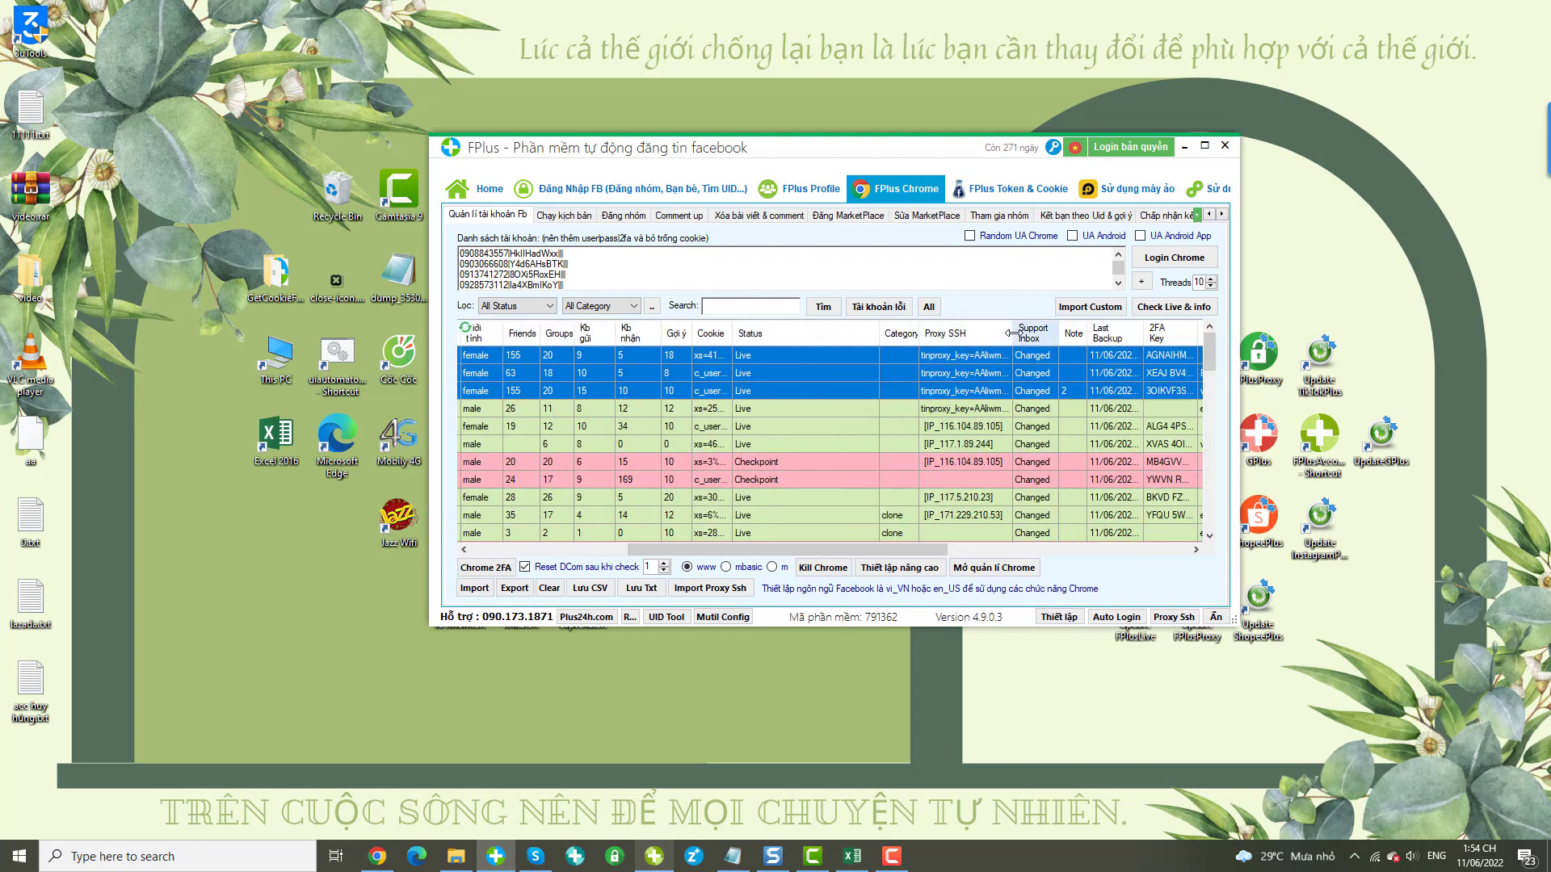
left_click_drag(1010, 332, 1100, 333)
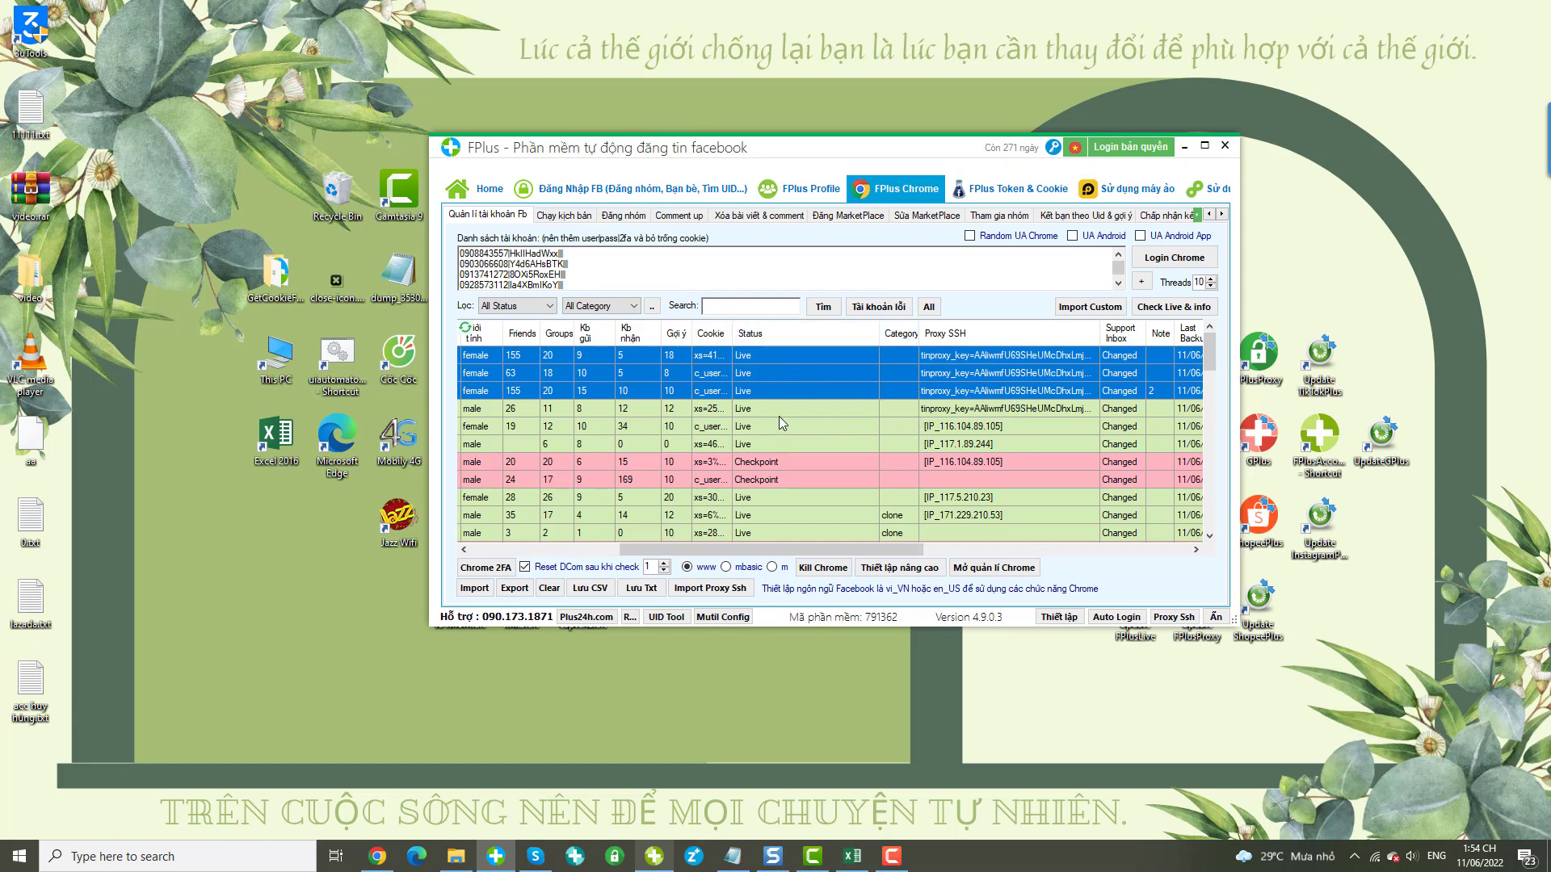
Step: Open the Proxy SSH editor for the three accounts in rows 4 to 6
left_click_drag(782, 412, 783, 444)
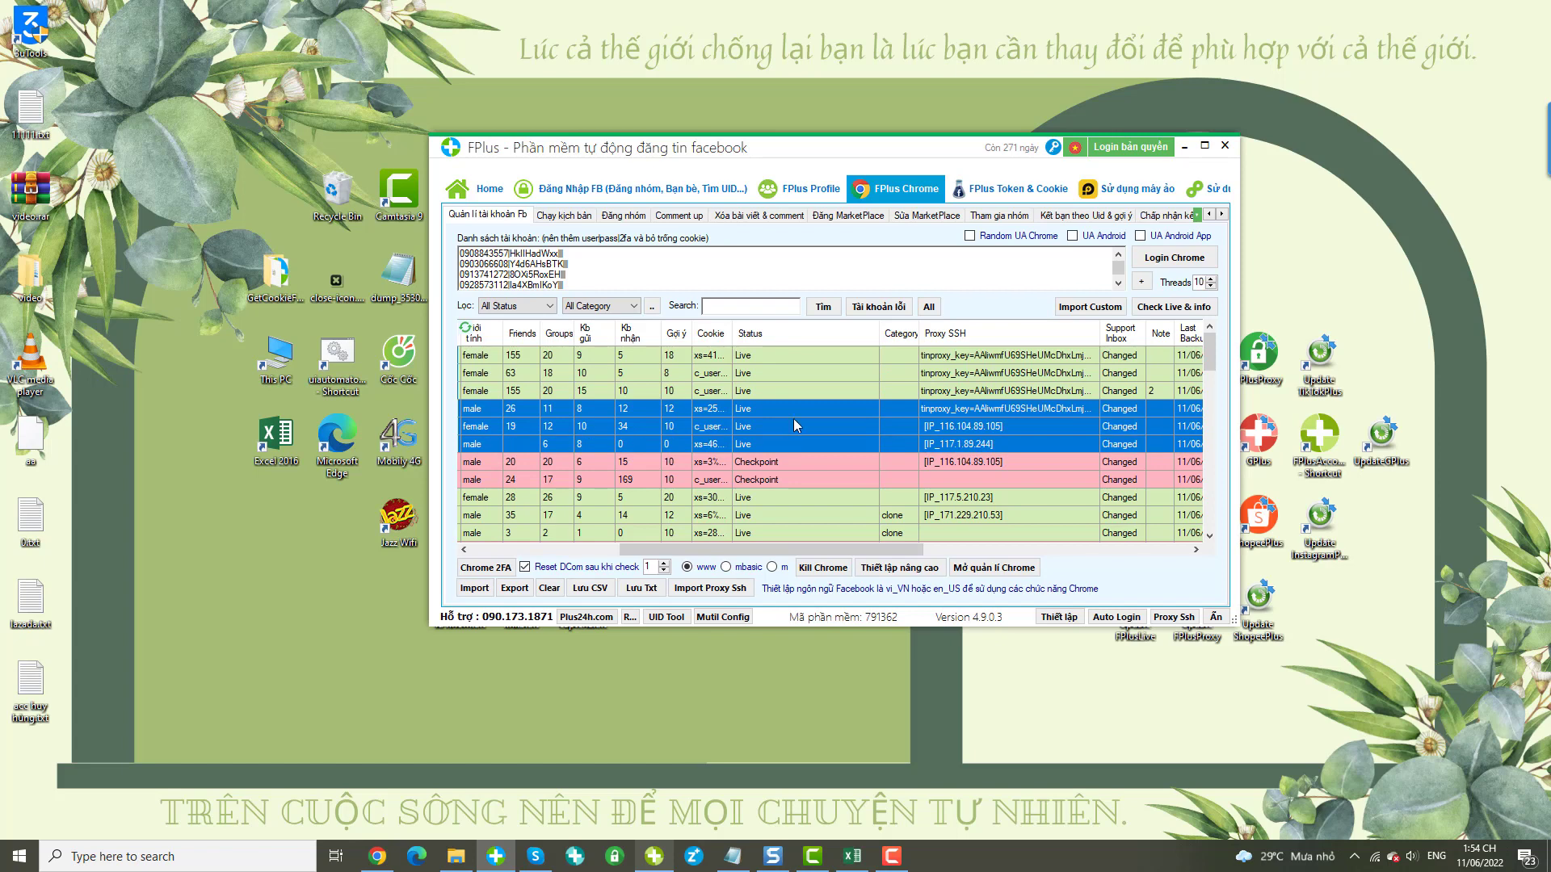
right_click(791, 416)
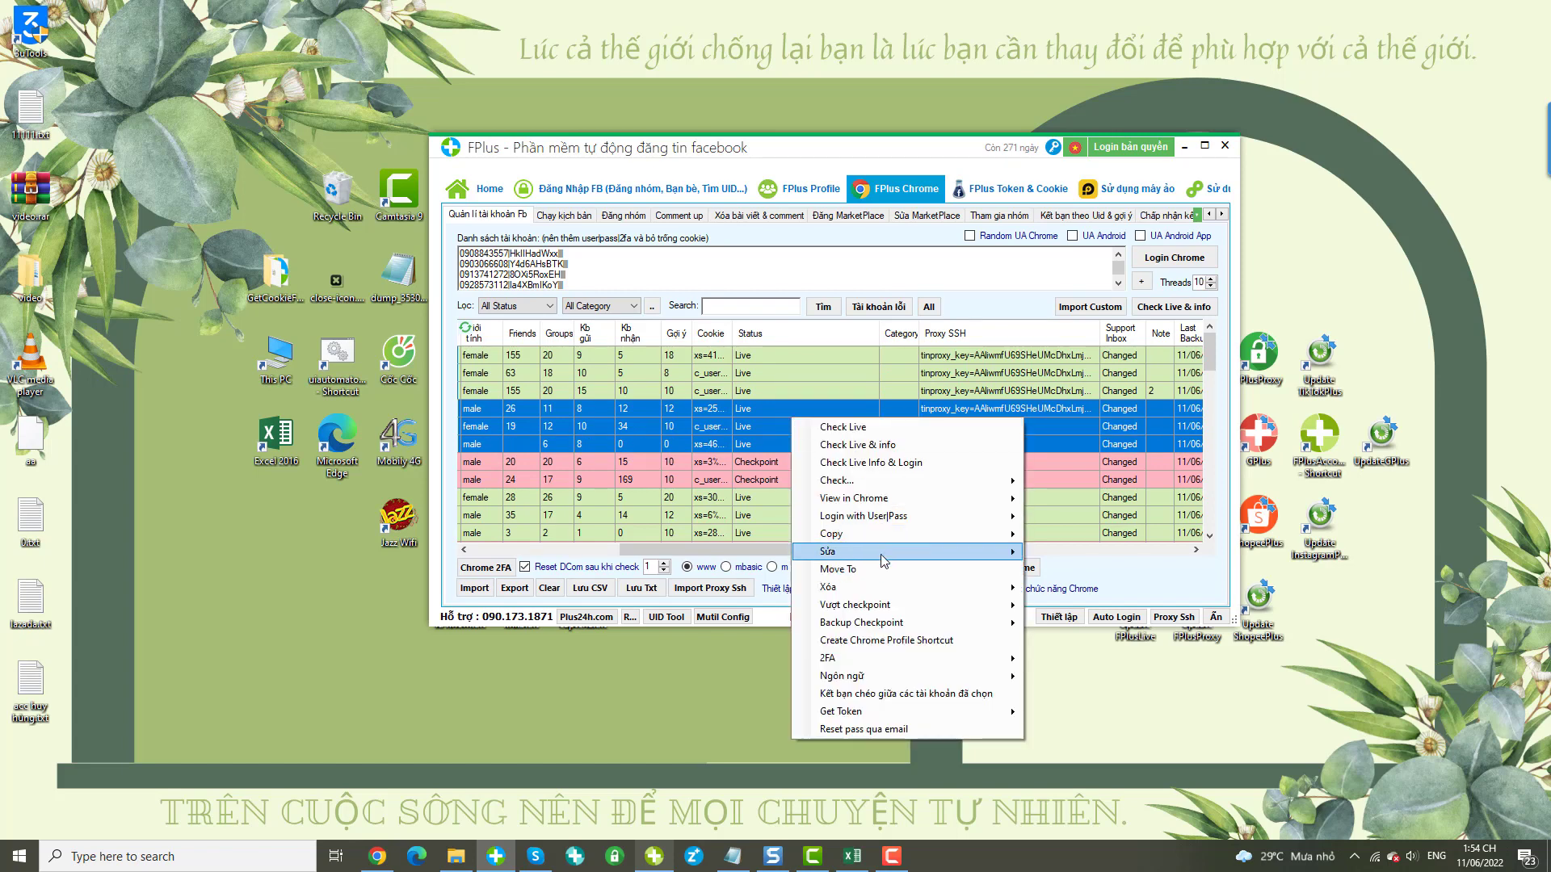
mouse_move(889, 553)
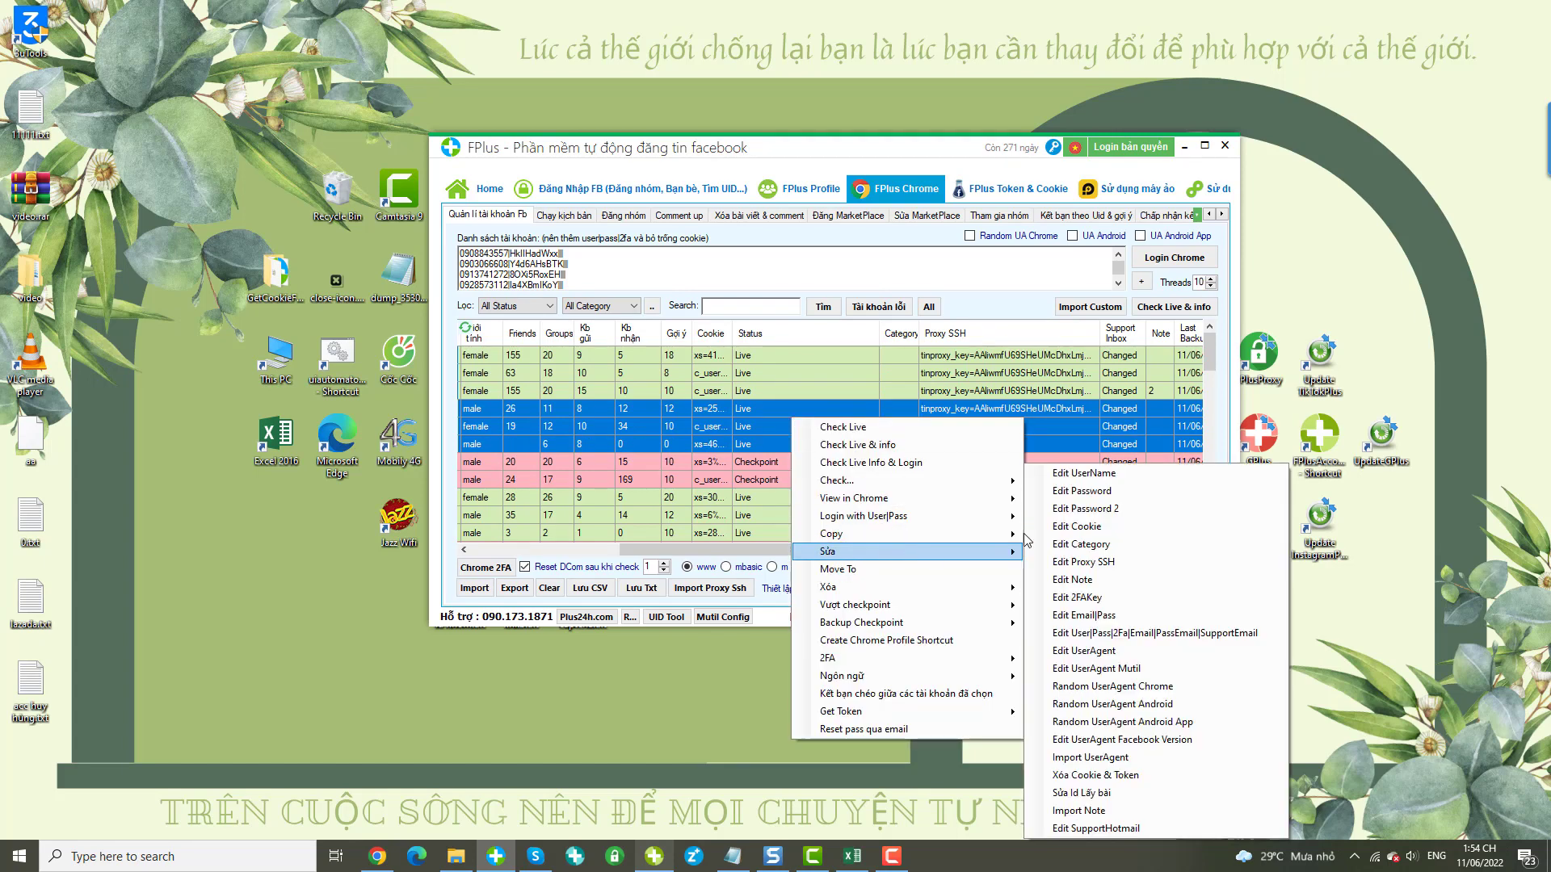
left_click(1105, 563)
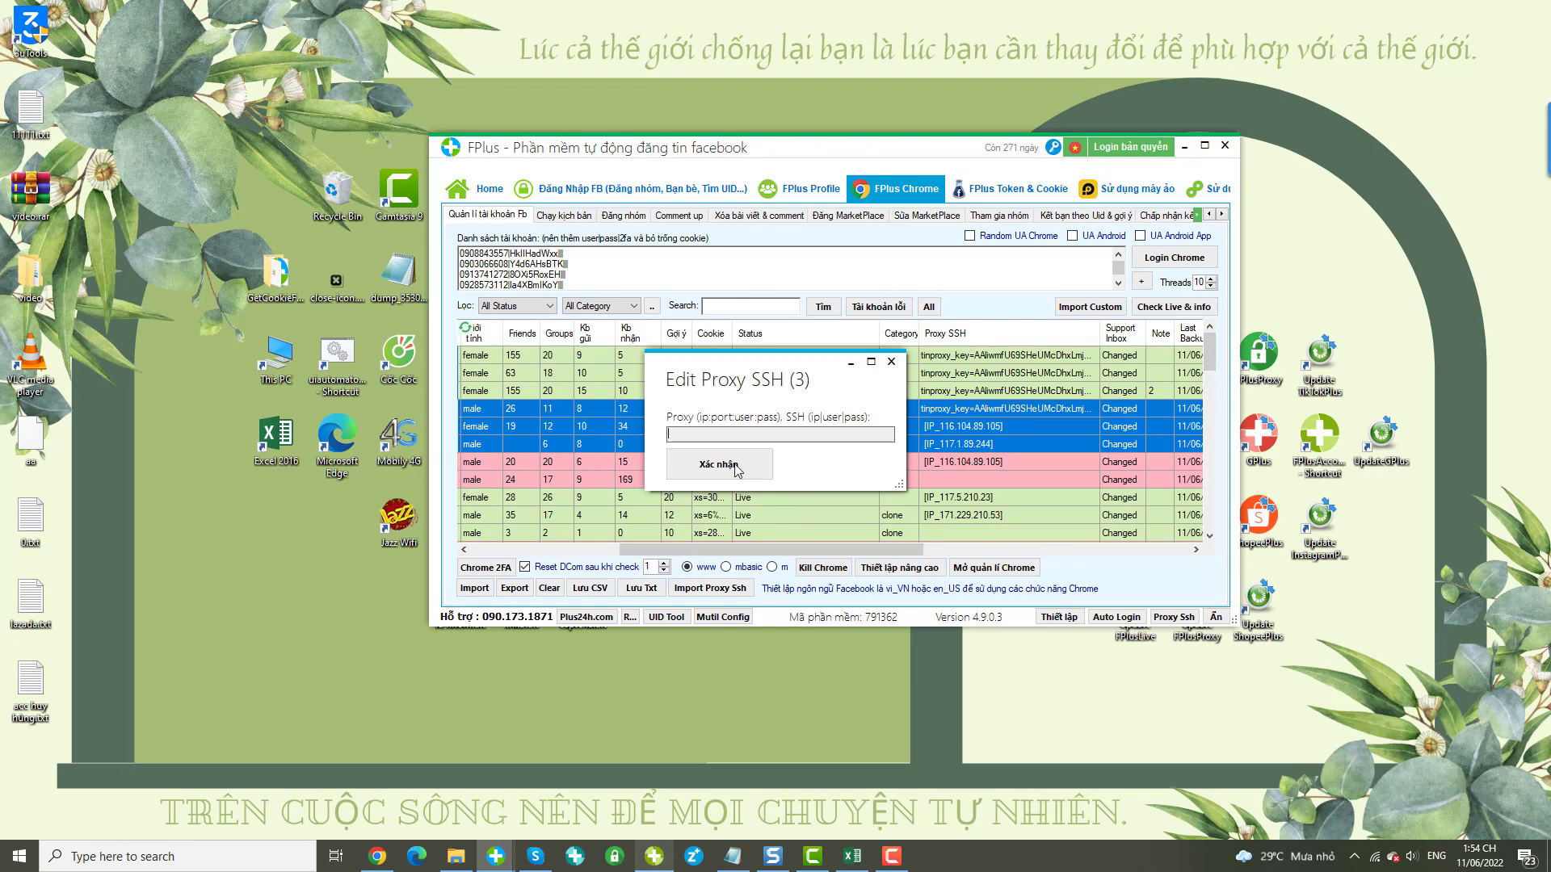
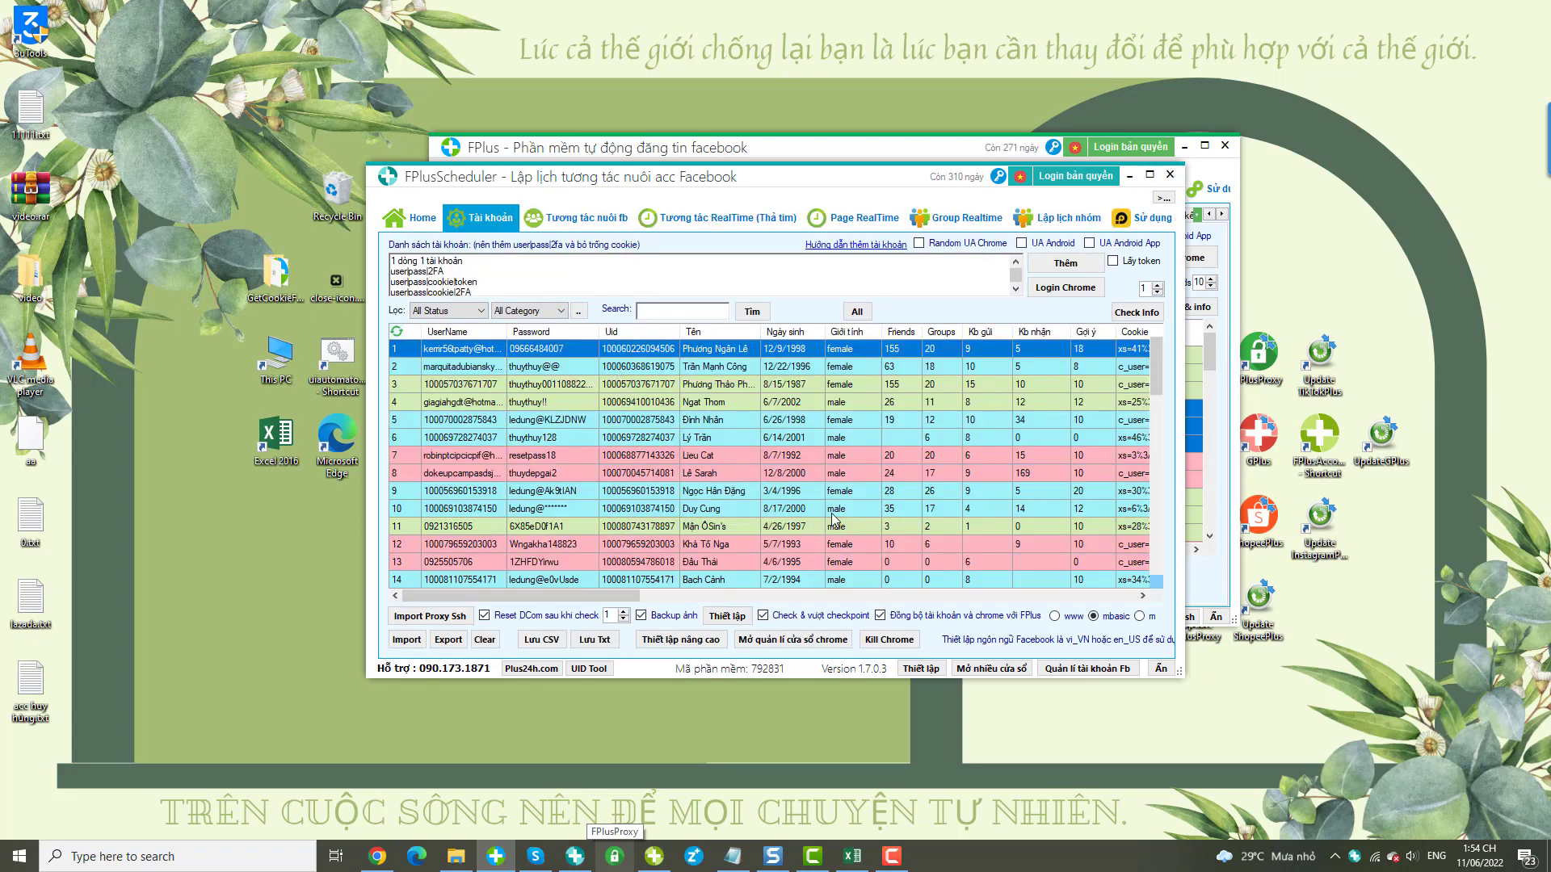
Step: Switch to FPlusScheduler and check the tinproxy entry in its dcom reset and 4G proxy settings
left_click(927, 323)
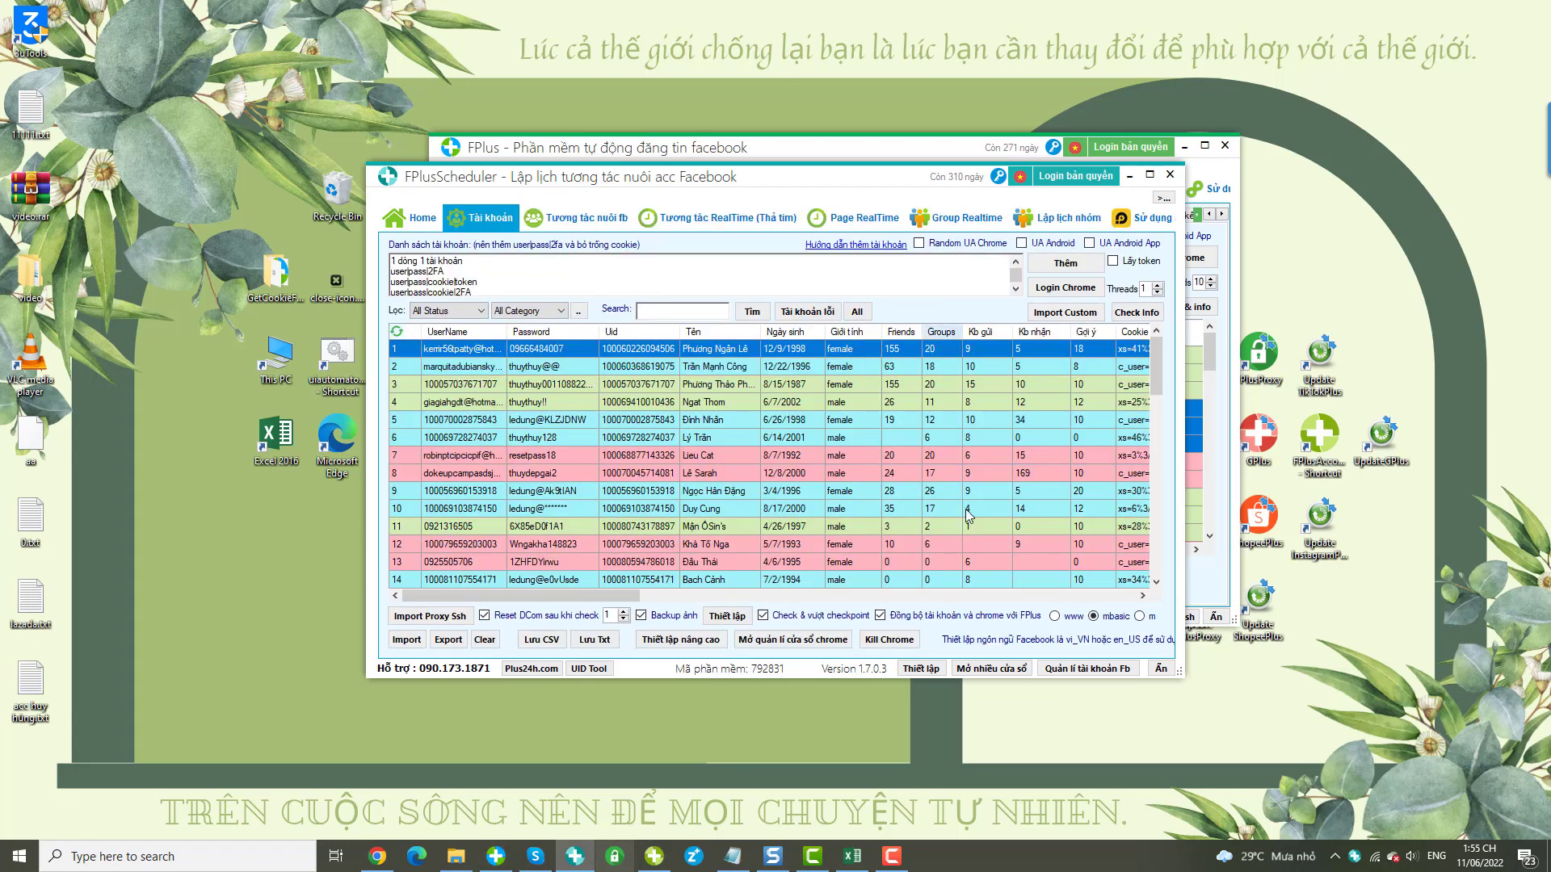
left_click(933, 672)
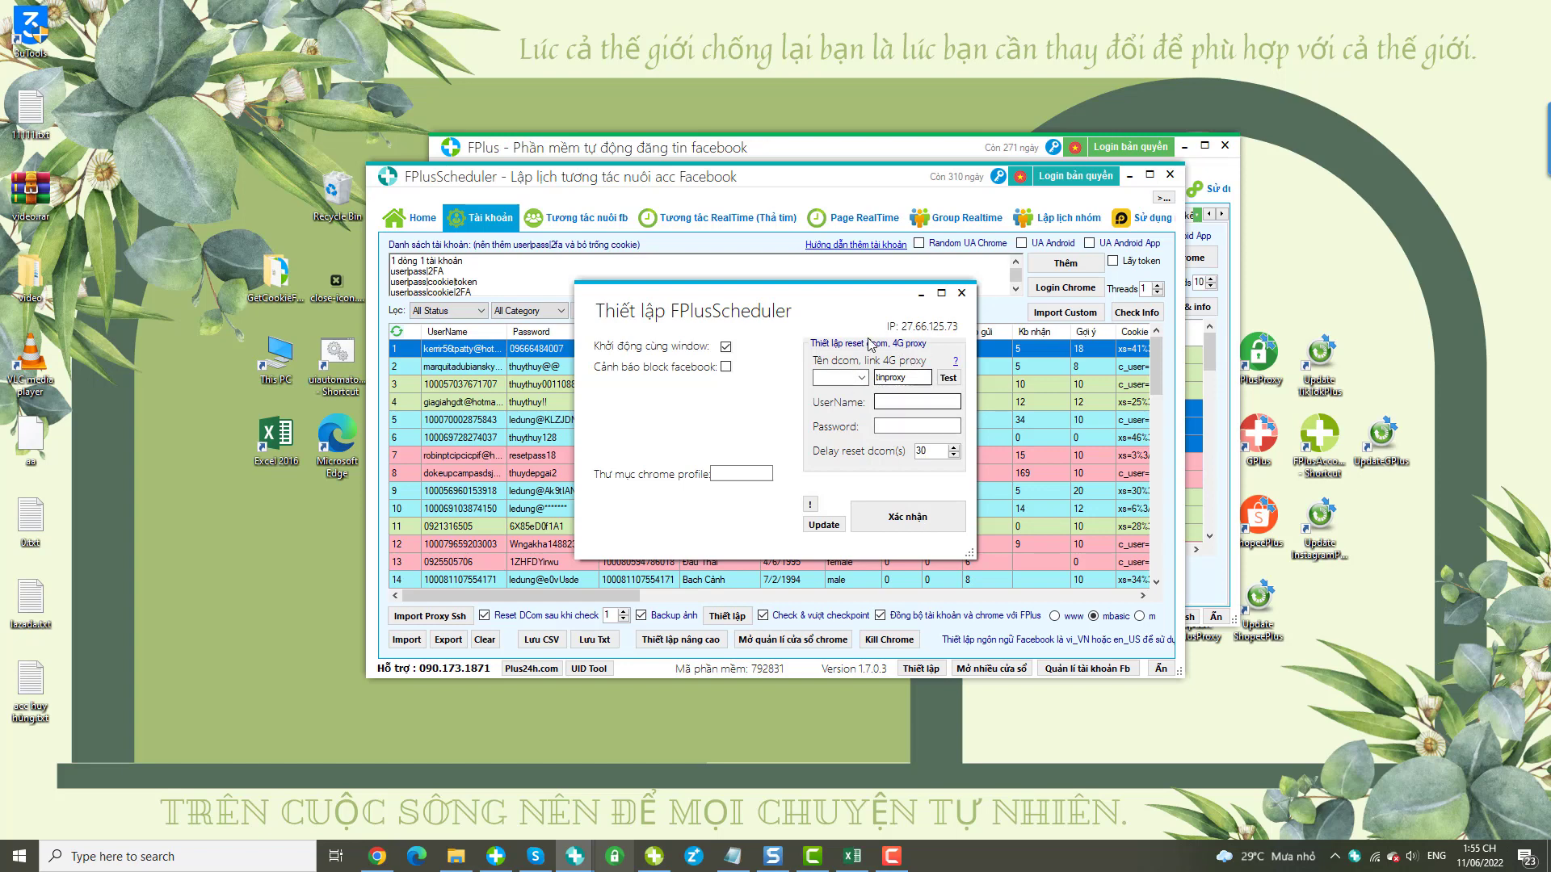
double_click(896, 377)
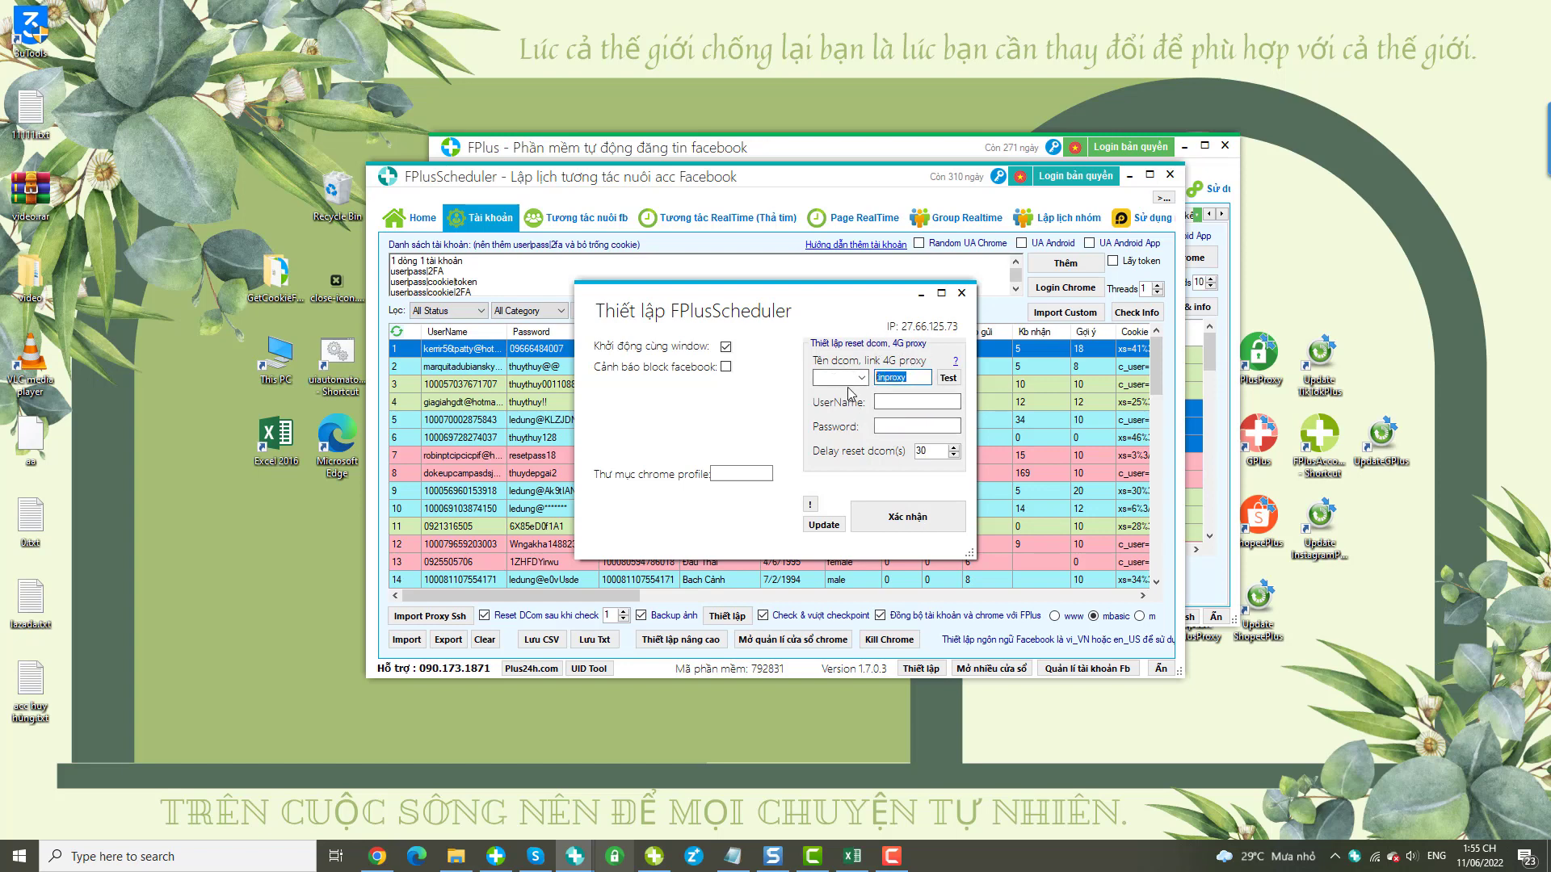
left_click(961, 293)
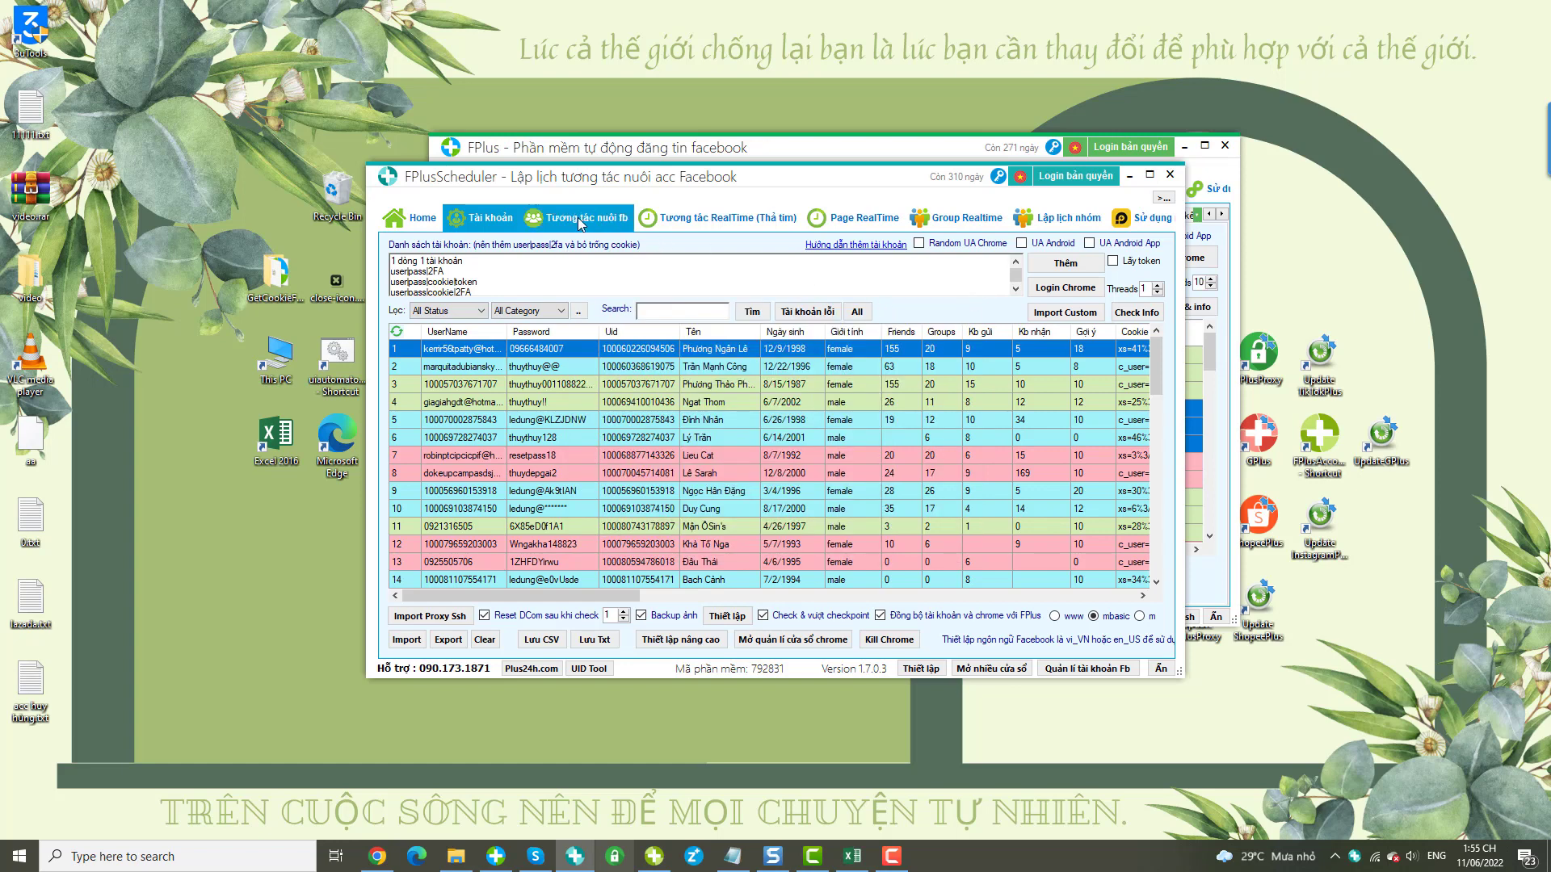
Step: Enable the Random proxy ssh option in FPlusScheduler's advanced settings, save, and close FPlusScheduler to return to FPlus
left_click(711, 640)
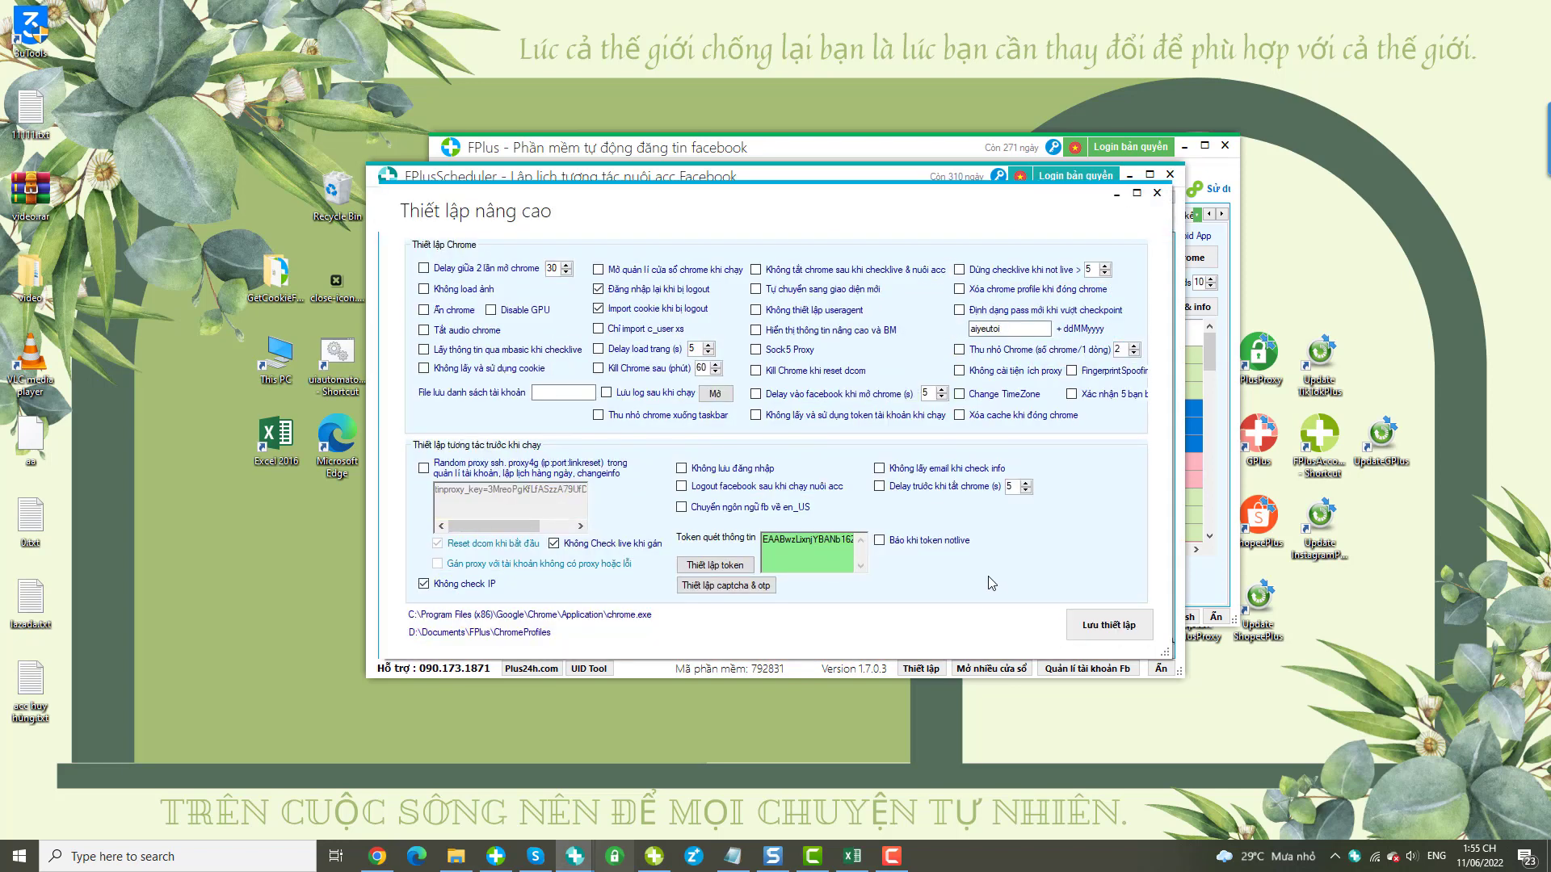
left_click(424, 469)
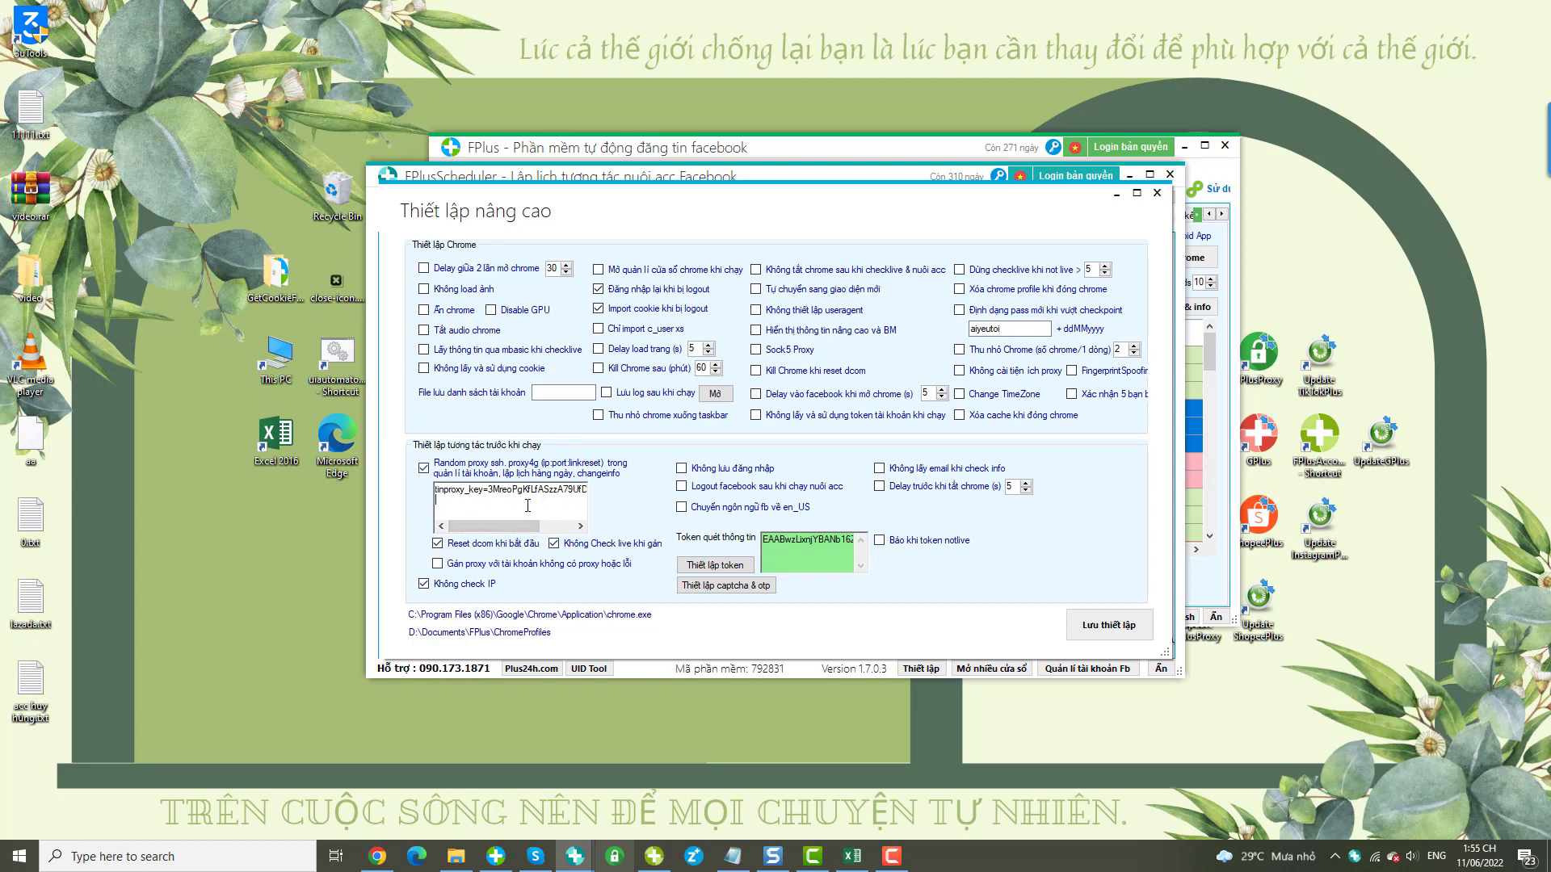
left_click(1105, 629)
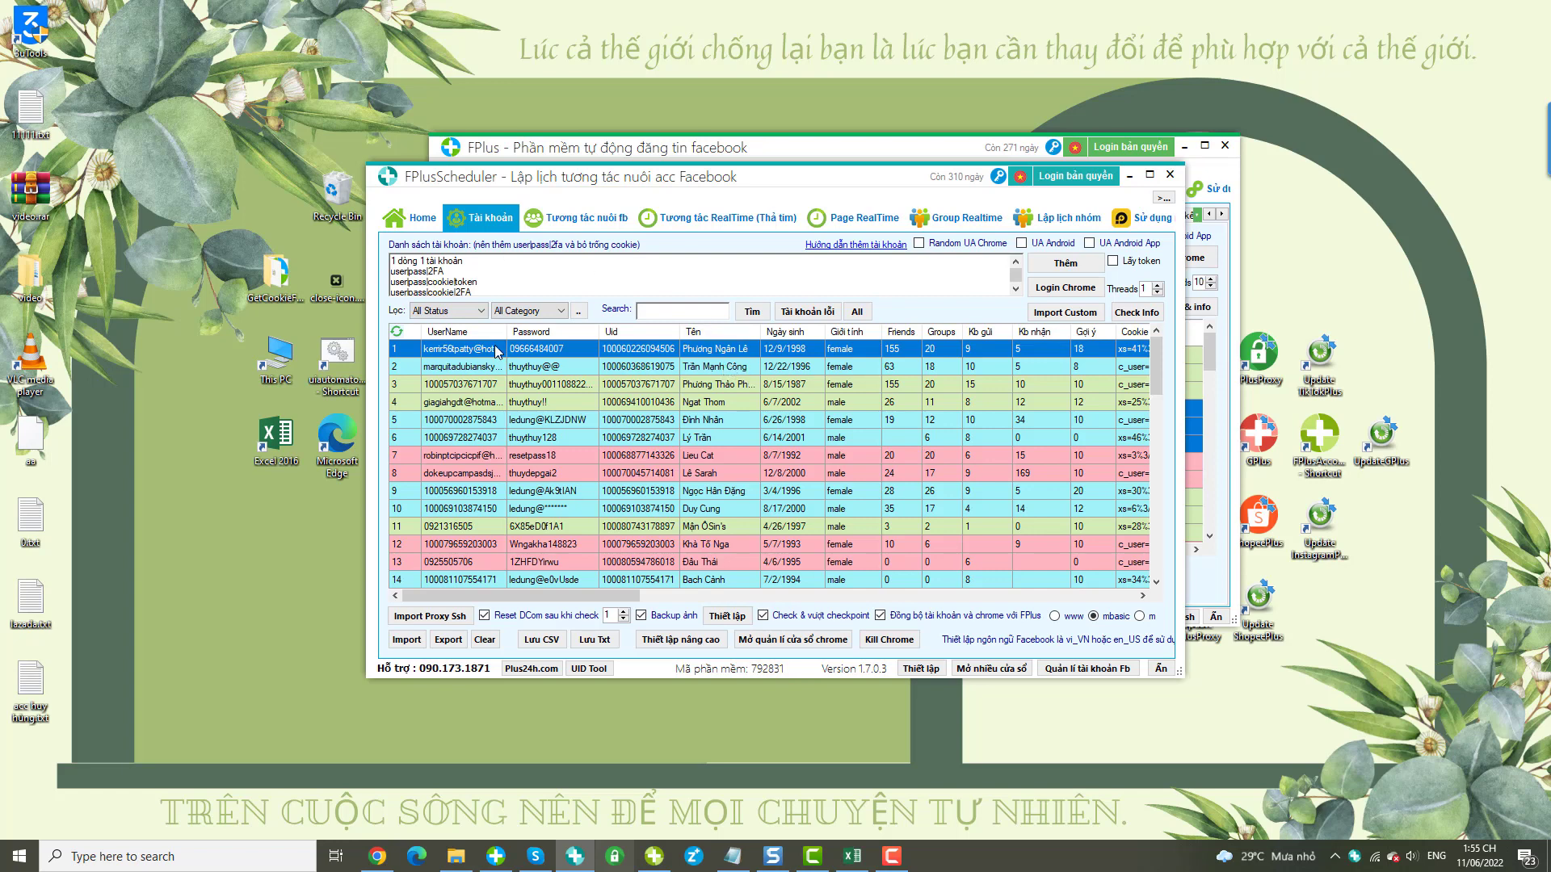
left_click(1171, 175)
left_click_drag(935, 156, 826, 169)
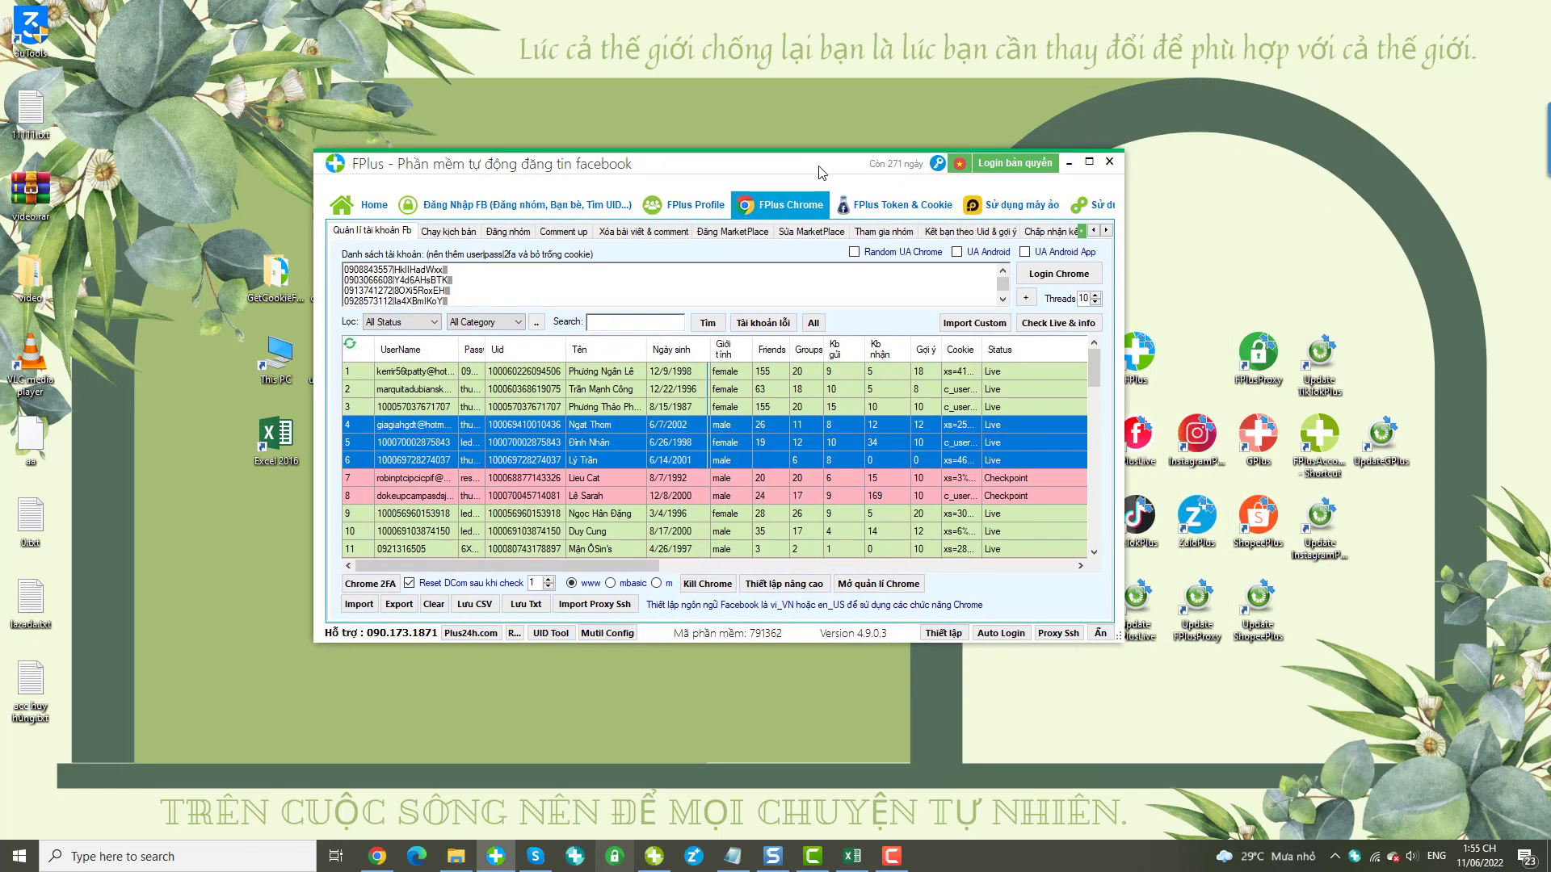